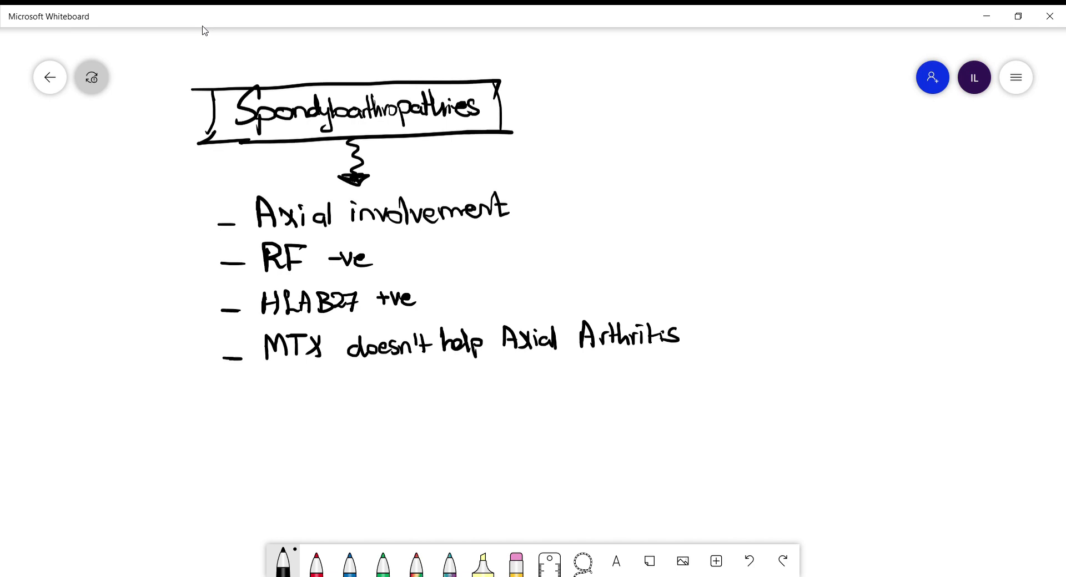
- Draw a blue branching arrow with four heads down from the list
{"action": "scroll", "coordinate": [668, 278], "scroll_direction": "down", "scroll_amount": 3}
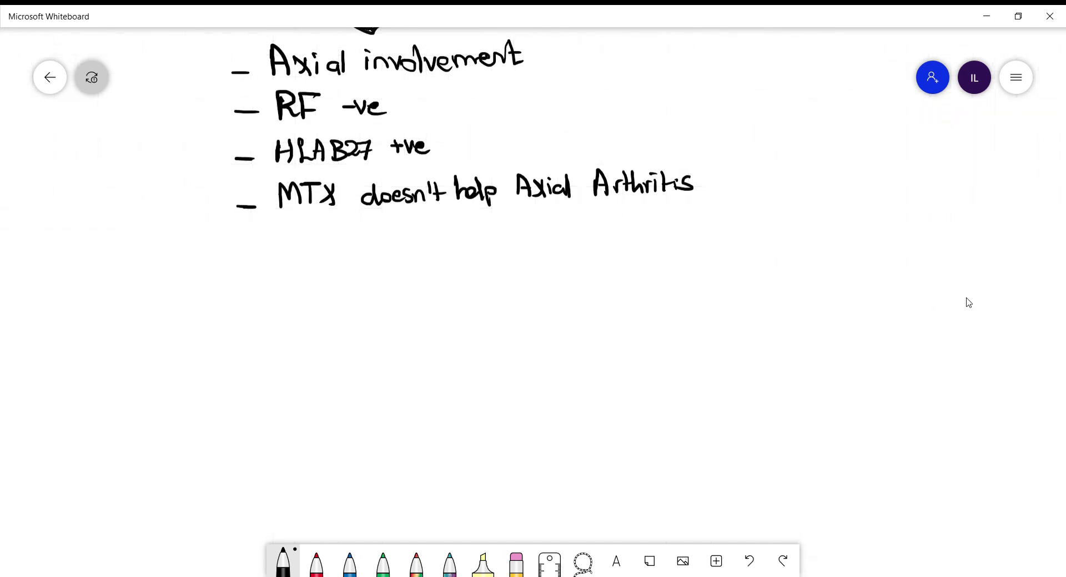
{"action": "left_click", "coordinate": [350, 563]}
{"action": "mouse_move", "coordinate": [460, 225]}
{"action": "left_mouse_down"}
{"action": "mouse_move", "coordinate": [292, 268]}
{"action": "mouse_move", "coordinate": [105, 289]}
{"action": "mouse_move", "coordinate": [110, 298]}
{"action": "left_mouse_up"}
{"action": "mouse_move", "coordinate": [460, 269]}
{"action": "left_mouse_down"}
{"action": "mouse_move", "coordinate": [857, 265]}
{"action": "mouse_move", "coordinate": [855, 299]}
{"action": "left_mouse_up"}
{"action": "mouse_move", "coordinate": [60, 346]}
{"action": "left_mouse_down"}
{"action": "mouse_move", "coordinate": [82, 334]}
{"action": "mouse_move", "coordinate": [192, 332]}
{"action": "mouse_move", "coordinate": [172, 357]}
{"action": "left_mouse_up"}
- Label the arrows Ankylosing Spondylitis, Psoriatic Arthritis, Reactive Arthritis and Enteropathic Arthritis
{"action": "mouse_move", "coordinate": [81, 363]}
{"action": "left_mouse_down"}
{"action": "mouse_move", "coordinate": [59, 376]}
{"action": "mouse_move", "coordinate": [214, 371]}
{"action": "left_mouse_up"}
{"action": "left_click_drag", "start_coordinate": [356, 271], "coordinate": [356, 309]}
{"action": "left_click_drag", "start_coordinate": [314, 327], "coordinate": [431, 347]}
{"action": "left_click_drag", "start_coordinate": [317, 392], "coordinate": [430, 377]}
{"action": "left_click_drag", "start_coordinate": [615, 272], "coordinate": [616, 306]}
{"action": "left_click_drag", "start_coordinate": [550, 357], "coordinate": [661, 340]}
{"action": "mouse_move", "coordinate": [580, 386]}
{"action": "left_mouse_down"}
{"action": "mouse_move", "coordinate": [659, 364]}
{"action": "mouse_move", "coordinate": [673, 378]}
{"action": "left_mouse_up"}
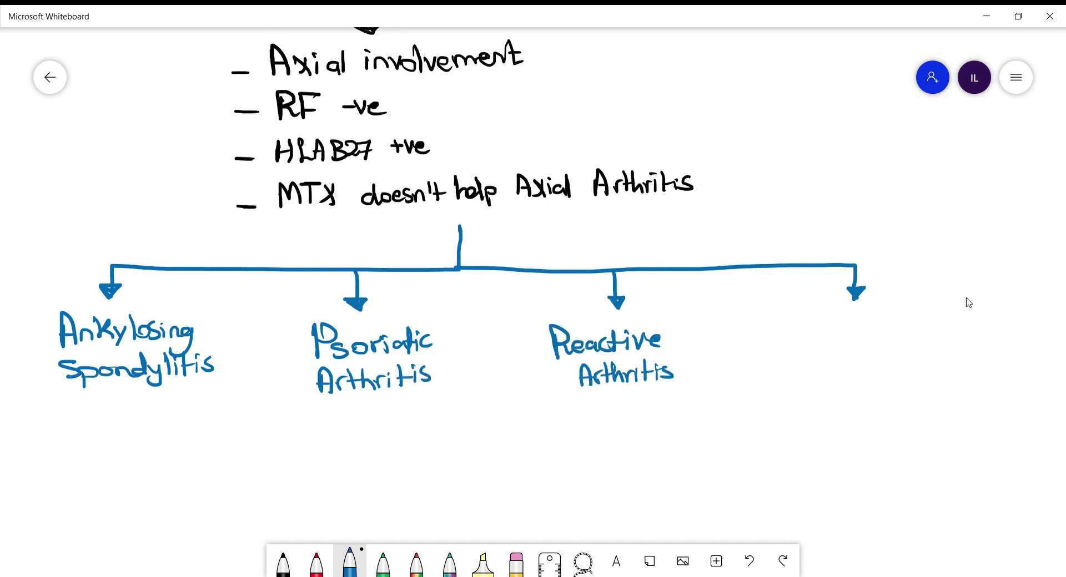
{"action": "mouse_move", "coordinate": [778, 326]}
{"action": "left_mouse_down"}
{"action": "mouse_move", "coordinate": [799, 317]}
{"action": "mouse_move", "coordinate": [950, 336]}
{"action": "left_mouse_up"}
{"action": "mouse_move", "coordinate": [788, 377]}
{"action": "left_mouse_down"}
{"action": "mouse_move", "coordinate": [861, 360]}
{"action": "mouse_move", "coordinate": [900, 376]}
{"action": "left_mouse_up"}
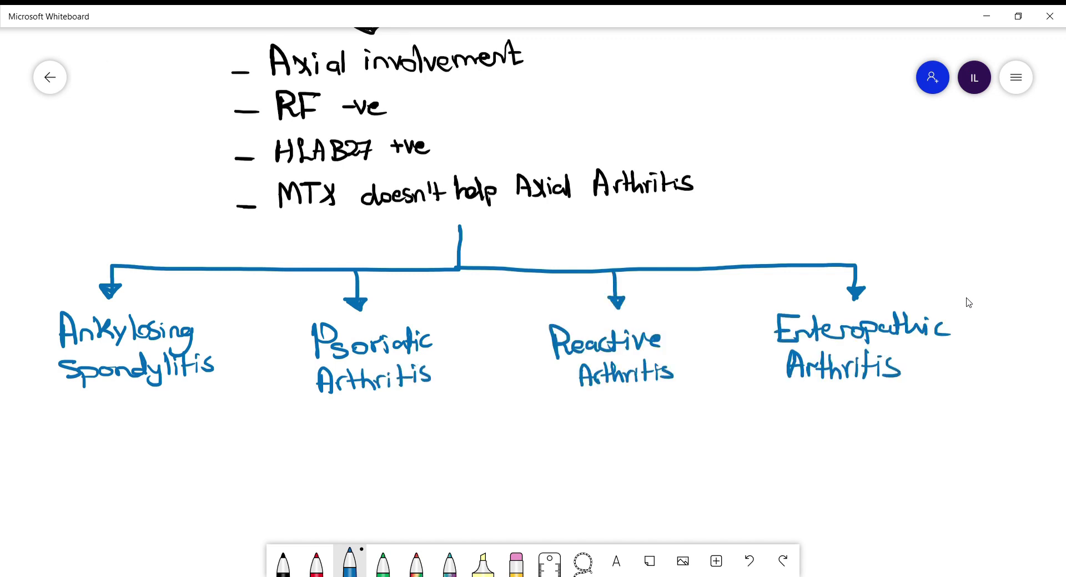
- Write an underlined green AS heading further down the board
{"action": "scroll", "coordinate": [969, 302], "scroll_direction": "down", "scroll_amount": 5}
{"action": "left_click", "coordinate": [383, 563]}
{"action": "mouse_move", "coordinate": [46, 127]}
{"action": "left_mouse_down"}
{"action": "mouse_move", "coordinate": [43, 152]}
{"action": "mouse_move", "coordinate": [61, 166]}
{"action": "left_mouse_up"}
{"action": "mouse_move", "coordinate": [47, 146]}
{"action": "left_mouse_down"}
{"action": "mouse_move", "coordinate": [62, 145]}
{"action": "mouse_move", "coordinate": [64, 162]}
{"action": "left_mouse_up"}
{"action": "left_click_drag", "start_coordinate": [4, 174], "coordinate": [149, 173]}
{"action": "mouse_move", "coordinate": [98, 106]}
{"action": "left_mouse_down"}
{"action": "mouse_move", "coordinate": [100, 190]}
{"action": "mouse_move", "coordinate": [85, 224]}
{"action": "mouse_move", "coordinate": [101, 211]}
{"action": "left_mouse_up"}
- Add a starred bullet reading 'Back pain + Stiffness'
{"action": "mouse_move", "coordinate": [115, 200]}
{"action": "left_mouse_down"}
{"action": "mouse_move", "coordinate": [117, 220]}
{"action": "mouse_move", "coordinate": [151, 217]}
{"action": "left_mouse_up"}
{"action": "left_click_drag", "start_coordinate": [163, 210], "coordinate": [177, 220]}
{"action": "mouse_move", "coordinate": [193, 206]}
{"action": "left_mouse_down"}
{"action": "mouse_move", "coordinate": [194, 223]}
{"action": "mouse_move", "coordinate": [242, 207]}
{"action": "left_mouse_up"}
{"action": "left_click_drag", "start_coordinate": [258, 206], "coordinate": [280, 205]}
{"action": "mouse_move", "coordinate": [270, 197]}
{"action": "left_mouse_down"}
{"action": "mouse_move", "coordinate": [269, 215]}
{"action": "mouse_move", "coordinate": [295, 211]}
{"action": "left_mouse_up"}
{"action": "mouse_move", "coordinate": [319, 186]}
{"action": "left_mouse_down"}
{"action": "mouse_move", "coordinate": [319, 213]}
{"action": "mouse_move", "coordinate": [332, 194]}
{"action": "left_mouse_up"}
{"action": "left_click_drag", "start_coordinate": [336, 204], "coordinate": [337, 213]}
{"action": "mouse_move", "coordinate": [345, 183]}
{"action": "left_mouse_down"}
{"action": "mouse_move", "coordinate": [333, 211]}
{"action": "mouse_move", "coordinate": [350, 211]}
{"action": "left_mouse_up"}
{"action": "left_click_drag", "start_coordinate": [359, 211], "coordinate": [398, 208]}
- Branch an arrow from Back pain to a boxed '20-40 yrs'
{"action": "left_click_drag", "start_coordinate": [120, 233], "coordinate": [162, 264]}
{"action": "mouse_move", "coordinate": [151, 254]}
{"action": "left_mouse_down"}
{"action": "mouse_move", "coordinate": [163, 269]}
{"action": "mouse_move", "coordinate": [192, 272]}
{"action": "left_mouse_up"}
{"action": "left_click_drag", "start_coordinate": [205, 259], "coordinate": [277, 256]}
{"action": "left_click_drag", "start_coordinate": [287, 253], "coordinate": [301, 251]}
{"action": "left_click_drag", "start_coordinate": [306, 239], "coordinate": [325, 258]}
{"action": "left_click_drag", "start_coordinate": [333, 244], "coordinate": [334, 246]}
{"action": "left_click_drag", "start_coordinate": [365, 240], "coordinate": [402, 244]}
{"action": "mouse_move", "coordinate": [230, 225]}
{"action": "left_mouse_down"}
{"action": "mouse_move", "coordinate": [414, 253]}
{"action": "mouse_move", "coordinate": [231, 225]}
{"action": "left_mouse_up"}
- Add a second branch reading 'Chronic & Slowly Worsening.'
{"action": "left_click_drag", "start_coordinate": [129, 265], "coordinate": [164, 308]}
{"action": "mouse_move", "coordinate": [192, 303]}
{"action": "left_mouse_down"}
{"action": "mouse_move", "coordinate": [193, 316]}
{"action": "mouse_move", "coordinate": [213, 317]}
{"action": "left_mouse_up"}
{"action": "left_click_drag", "start_coordinate": [214, 309], "coordinate": [260, 317]}
{"action": "mouse_move", "coordinate": [263, 309]}
{"action": "left_mouse_down"}
{"action": "mouse_move", "coordinate": [268, 300]}
{"action": "mouse_move", "coordinate": [289, 316]}
{"action": "mouse_move", "coordinate": [304, 310]}
{"action": "left_mouse_up"}
{"action": "left_click_drag", "start_coordinate": [354, 298], "coordinate": [334, 316]}
{"action": "mouse_move", "coordinate": [358, 294]}
{"action": "left_mouse_down"}
{"action": "mouse_move", "coordinate": [402, 300]}
{"action": "mouse_move", "coordinate": [414, 322]}
{"action": "mouse_move", "coordinate": [539, 302]}
{"action": "left_mouse_up"}
{"action": "mouse_move", "coordinate": [541, 302]}
{"action": "left_mouse_down"}
{"action": "mouse_move", "coordinate": [572, 298]}
{"action": "mouse_move", "coordinate": [554, 322]}
{"action": "left_mouse_up"}
- Add a third branch reading 'Pain Worse at Night'
{"action": "left_click_drag", "start_coordinate": [586, 305], "coordinate": [586, 306]}
{"action": "mouse_move", "coordinate": [129, 304]}
{"action": "left_mouse_down"}
{"action": "mouse_move", "coordinate": [151, 371]}
{"action": "mouse_move", "coordinate": [180, 376]}
{"action": "left_mouse_up"}
{"action": "left_click_drag", "start_coordinate": [173, 344], "coordinate": [189, 360]}
{"action": "left_click_drag", "start_coordinate": [206, 364], "coordinate": [300, 368]}
{"action": "left_click_drag", "start_coordinate": [304, 358], "coordinate": [333, 366]}
{"action": "left_click_drag", "start_coordinate": [336, 351], "coordinate": [378, 362]}
{"action": "mouse_move", "coordinate": [395, 341]}
{"action": "left_mouse_down"}
{"action": "mouse_move", "coordinate": [394, 363]}
{"action": "mouse_move", "coordinate": [437, 341]}
{"action": "left_mouse_up"}
{"action": "left_click_drag", "start_coordinate": [441, 350], "coordinate": [447, 371]}
{"action": "mouse_move", "coordinate": [466, 340]}
{"action": "left_mouse_down"}
{"action": "mouse_move", "coordinate": [482, 361]}
{"action": "mouse_move", "coordinate": [278, 379]}
{"action": "left_mouse_up"}
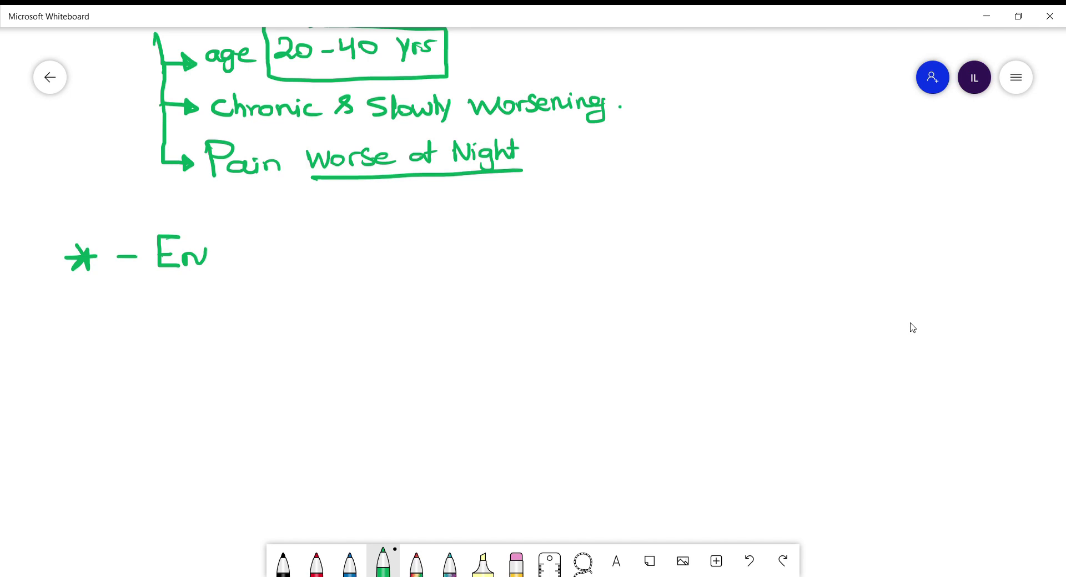
- Write the Enthesitis/Dactylitis bullet in green
{"action": "mouse_move", "coordinate": [199, 244]}
{"action": "left_mouse_down"}
{"action": "mouse_move", "coordinate": [244, 260]}
{"action": "mouse_move", "coordinate": [296, 261]}
{"action": "mouse_move", "coordinate": [294, 275]}
{"action": "left_mouse_up"}
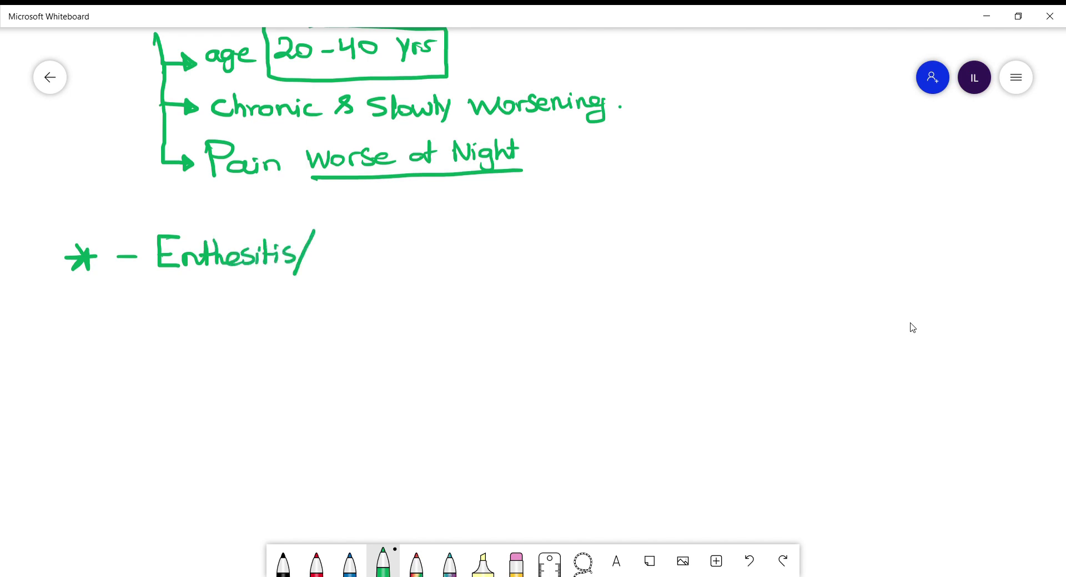
{"action": "mouse_move", "coordinate": [314, 238]}
{"action": "left_mouse_down"}
{"action": "mouse_move", "coordinate": [348, 262]}
{"action": "mouse_move", "coordinate": [367, 245]}
{"action": "mouse_move", "coordinate": [387, 273]}
{"action": "left_mouse_up"}
{"action": "left_click_drag", "start_coordinate": [392, 233], "coordinate": [388, 260]}
{"action": "mouse_move", "coordinate": [396, 246]}
{"action": "left_mouse_down"}
{"action": "mouse_move", "coordinate": [397, 259]}
{"action": "mouse_move", "coordinate": [417, 256]}
{"action": "left_mouse_up"}
{"action": "left_click_drag", "start_coordinate": [427, 242], "coordinate": [419, 255]}
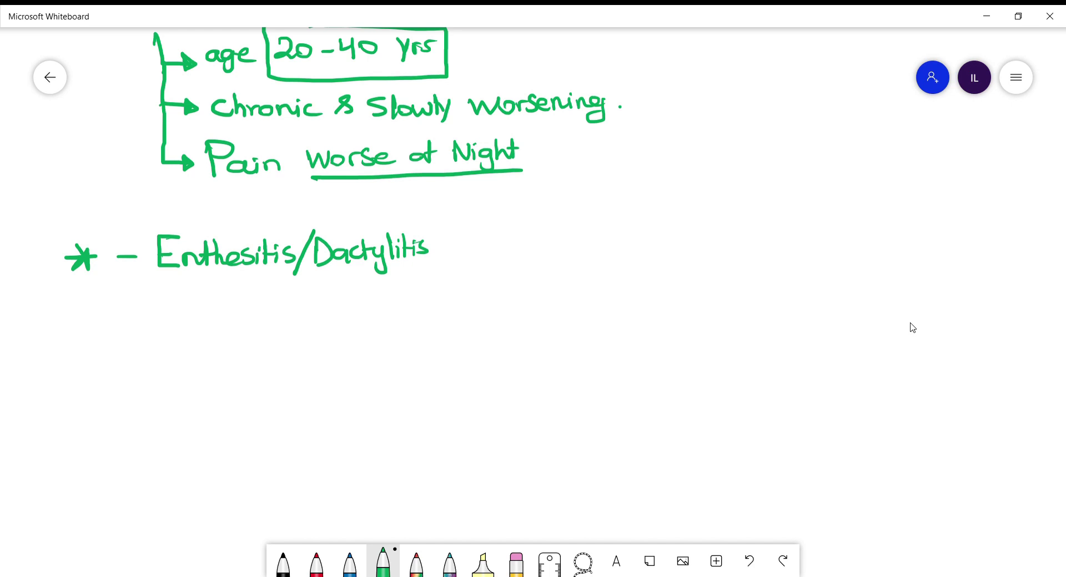
- Add the eye symptoms bullet with a wavy arrow to Anterior Uveitis
{"action": "mouse_move", "coordinate": [114, 325]}
{"action": "left_mouse_down"}
{"action": "mouse_move", "coordinate": [181, 339]}
{"action": "mouse_move", "coordinate": [231, 322]}
{"action": "mouse_move", "coordinate": [444, 304]}
{"action": "mouse_move", "coordinate": [455, 319]}
{"action": "mouse_move", "coordinate": [551, 314]}
{"action": "mouse_move", "coordinate": [571, 327]}
{"action": "mouse_move", "coordinate": [533, 344]}
{"action": "mouse_move", "coordinate": [590, 336]}
{"action": "left_mouse_up"}
{"action": "mouse_move", "coordinate": [601, 312]}
{"action": "left_mouse_down"}
{"action": "mouse_move", "coordinate": [736, 304]}
{"action": "mouse_move", "coordinate": [774, 288]}
{"action": "left_mouse_up"}
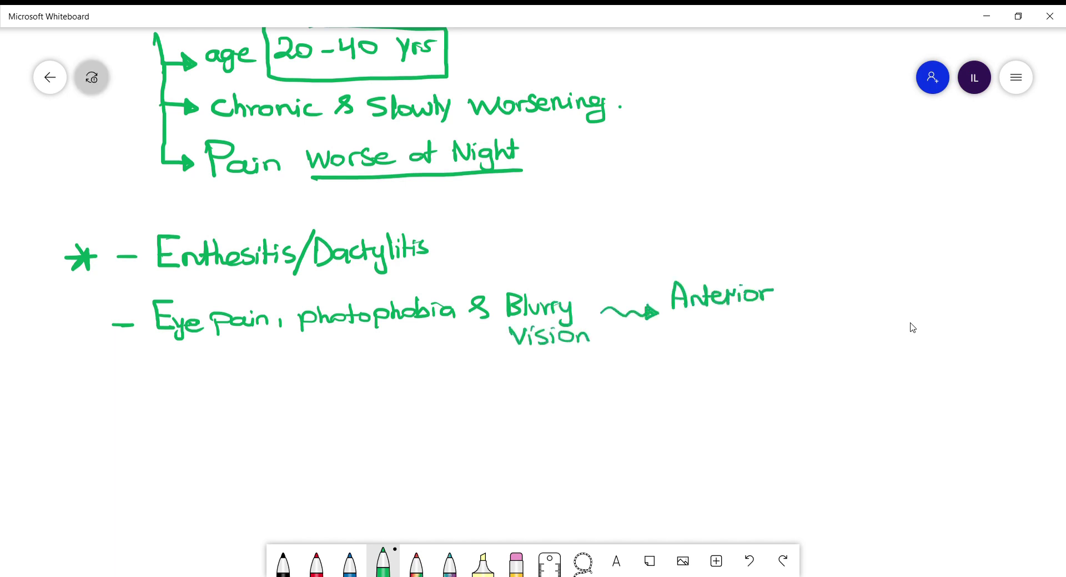
{"action": "mouse_move", "coordinate": [673, 316]}
{"action": "left_mouse_down"}
{"action": "mouse_move", "coordinate": [737, 319]}
{"action": "mouse_move", "coordinate": [740, 334]}
{"action": "mouse_move", "coordinate": [756, 331]}
{"action": "left_mouse_up"}
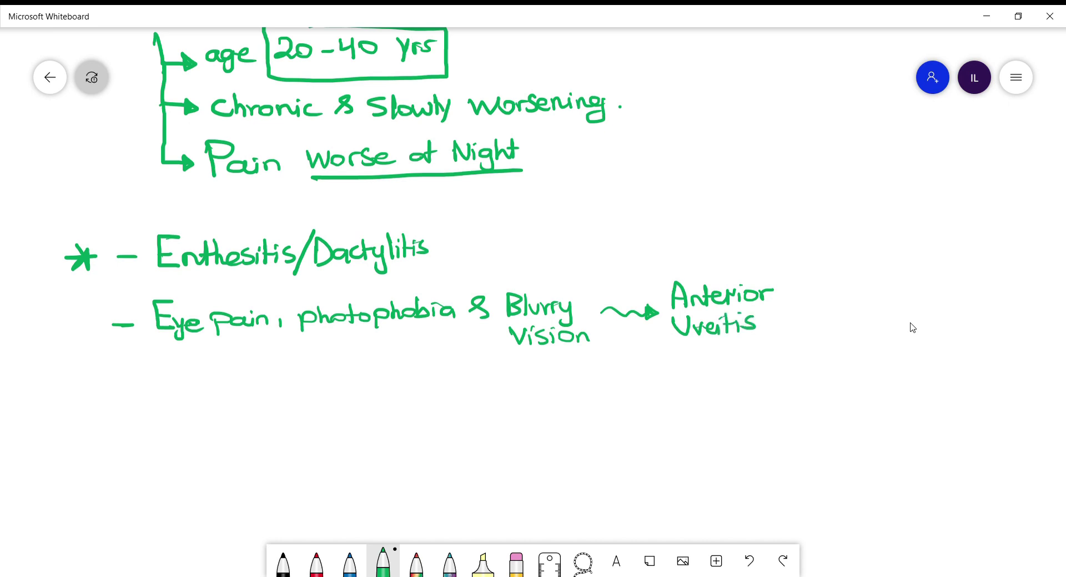
{"action": "left_click_drag", "start_coordinate": [113, 396], "coordinate": [141, 396]}
- Add an SOB bullet with an arrow to ↓ chest expansion
{"action": "mouse_move", "coordinate": [188, 362]}
{"action": "left_mouse_down"}
{"action": "mouse_move", "coordinate": [169, 379]}
{"action": "mouse_move", "coordinate": [173, 395]}
{"action": "left_mouse_up"}
{"action": "left_click_drag", "start_coordinate": [206, 367], "coordinate": [229, 395]}
{"action": "mouse_move", "coordinate": [229, 368]}
{"action": "left_mouse_down"}
{"action": "mouse_move", "coordinate": [233, 396]}
{"action": "mouse_move", "coordinate": [363, 377]}
{"action": "mouse_move", "coordinate": [363, 393]}
{"action": "left_mouse_up"}
{"action": "left_click_drag", "start_coordinate": [356, 382], "coordinate": [398, 390]}
{"action": "left_click_drag", "start_coordinate": [400, 380], "coordinate": [438, 391]}
{"action": "mouse_move", "coordinate": [466, 369]}
{"action": "left_mouse_down"}
{"action": "mouse_move", "coordinate": [469, 387]}
{"action": "mouse_move", "coordinate": [496, 395]}
{"action": "mouse_move", "coordinate": [584, 383]}
{"action": "left_mouse_up"}
{"action": "left_click_drag", "start_coordinate": [335, 386], "coordinate": [348, 387]}
- Write 'AV Insufficiency' on the line below the SOB note
{"action": "left_click_drag", "start_coordinate": [370, 424], "coordinate": [386, 402]}
{"action": "mouse_move", "coordinate": [392, 404]}
{"action": "left_mouse_down"}
{"action": "mouse_move", "coordinate": [440, 422]}
{"action": "mouse_move", "coordinate": [451, 404]}
{"action": "left_mouse_up"}
{"action": "left_click_drag", "start_coordinate": [447, 421], "coordinate": [464, 420]}
{"action": "left_click_drag", "start_coordinate": [481, 411], "coordinate": [499, 420]}
{"action": "left_click_drag", "start_coordinate": [503, 404], "coordinate": [515, 419]}
{"action": "left_click_drag", "start_coordinate": [522, 412], "coordinate": [527, 420]}
{"action": "left_click_drag", "start_coordinate": [532, 421], "coordinate": [541, 419]}
{"action": "left_click_drag", "start_coordinate": [553, 409], "coordinate": [547, 420]}
{"action": "left_click_drag", "start_coordinate": [555, 408], "coordinate": [564, 430]}
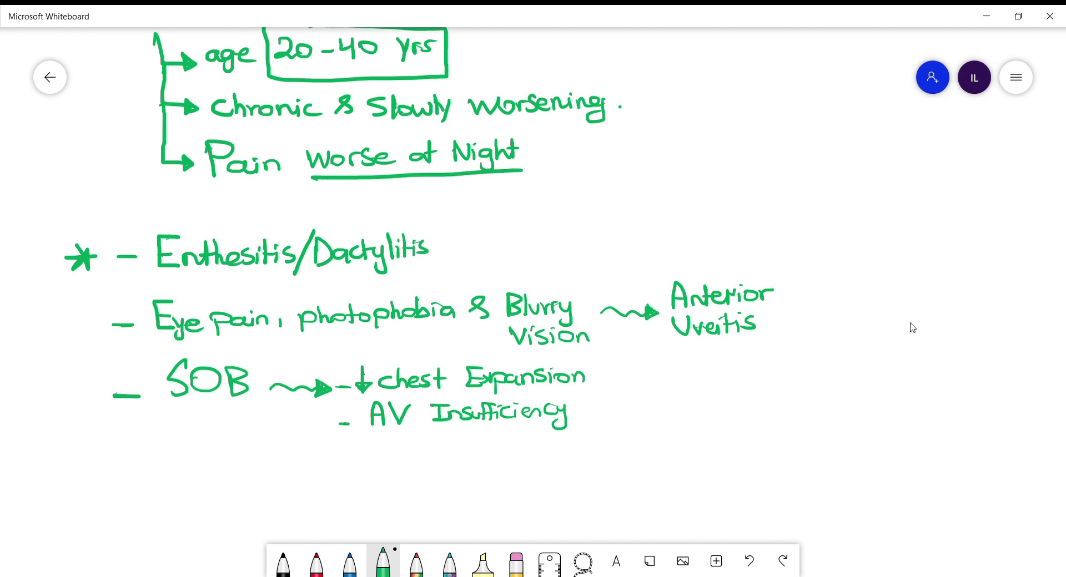
- Write the Exam heading in red and draw a capped red wall line beside it
{"action": "left_click", "coordinate": [316, 563]}
{"action": "scroll", "coordinate": [533, 278], "scroll_direction": "down", "scroll_amount": 5}
{"action": "mouse_move", "coordinate": [23, 192]}
{"action": "left_mouse_down"}
{"action": "mouse_move", "coordinate": [50, 227]}
{"action": "mouse_move", "coordinate": [209, 221]}
{"action": "left_mouse_up"}
{"action": "mouse_move", "coordinate": [254, 184]}
{"action": "left_mouse_down"}
{"action": "mouse_move", "coordinate": [258, 422]}
{"action": "mouse_move", "coordinate": [272, 422]}
{"action": "left_mouse_up"}
{"action": "left_click_drag", "start_coordinate": [241, 177], "coordinate": [266, 177]}
- Draw an upright blue stick figure against the wall, labelled NL in a box
{"action": "left_click", "coordinate": [350, 563]}
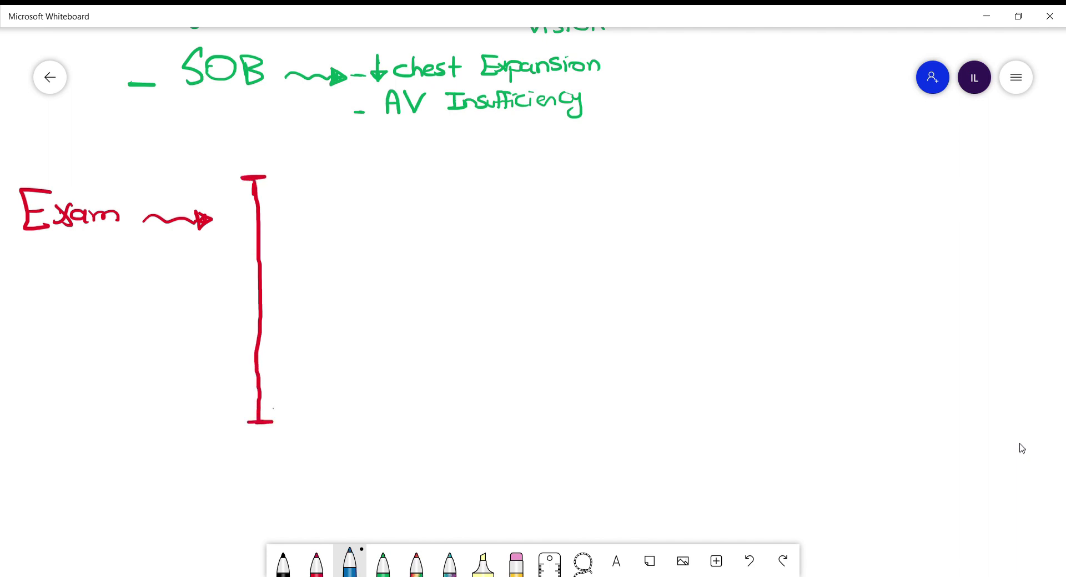
{"action": "mouse_move", "coordinate": [275, 409]}
{"action": "left_mouse_down"}
{"action": "mouse_move", "coordinate": [286, 417]}
{"action": "mouse_move", "coordinate": [265, 408]}
{"action": "mouse_move", "coordinate": [262, 336]}
{"action": "mouse_move", "coordinate": [272, 408]}
{"action": "mouse_move", "coordinate": [288, 410]}
{"action": "left_mouse_up"}
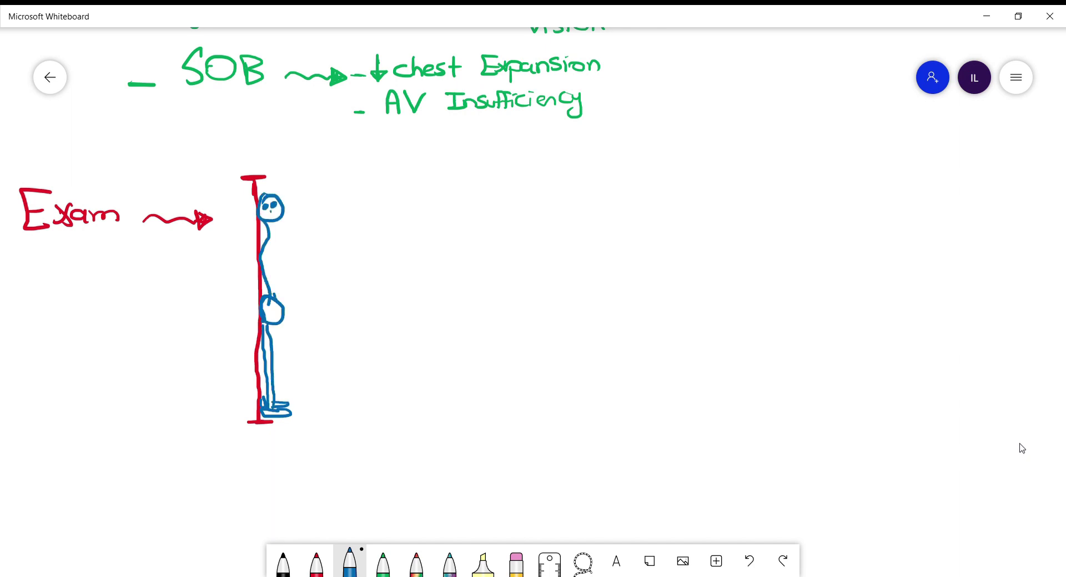
{"action": "left_click_drag", "start_coordinate": [267, 214], "coordinate": [277, 216]}
{"action": "mouse_move", "coordinate": [288, 260]}
{"action": "left_mouse_down"}
{"action": "mouse_move", "coordinate": [288, 279]}
{"action": "mouse_move", "coordinate": [303, 252]}
{"action": "left_mouse_up"}
{"action": "mouse_move", "coordinate": [307, 255]}
{"action": "left_mouse_down"}
{"action": "mouse_move", "coordinate": [323, 281]}
{"action": "mouse_move", "coordinate": [333, 240]}
{"action": "left_mouse_up"}
{"action": "left_click_drag", "start_coordinate": [333, 240], "coordinate": [280, 239]}
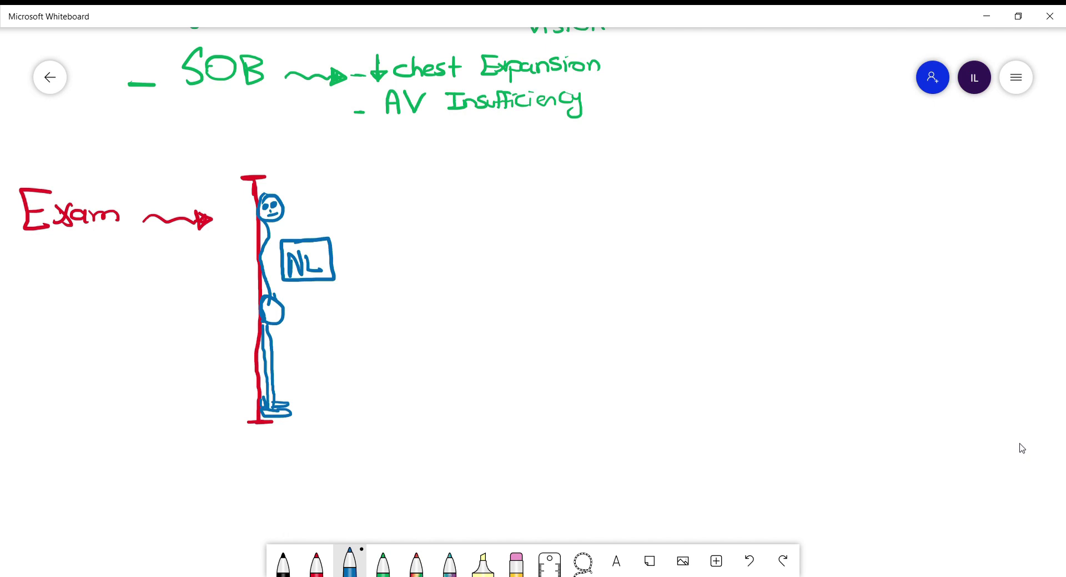
- Draw a second red wall to the right with a stooped blue figure against it
{"action": "left_click", "coordinate": [317, 563]}
{"action": "left_click_drag", "start_coordinate": [497, 165], "coordinate": [508, 395]}
{"action": "left_click_drag", "start_coordinate": [500, 397], "coordinate": [519, 399]}
{"action": "left_click_drag", "start_coordinate": [488, 162], "coordinate": [509, 161]}
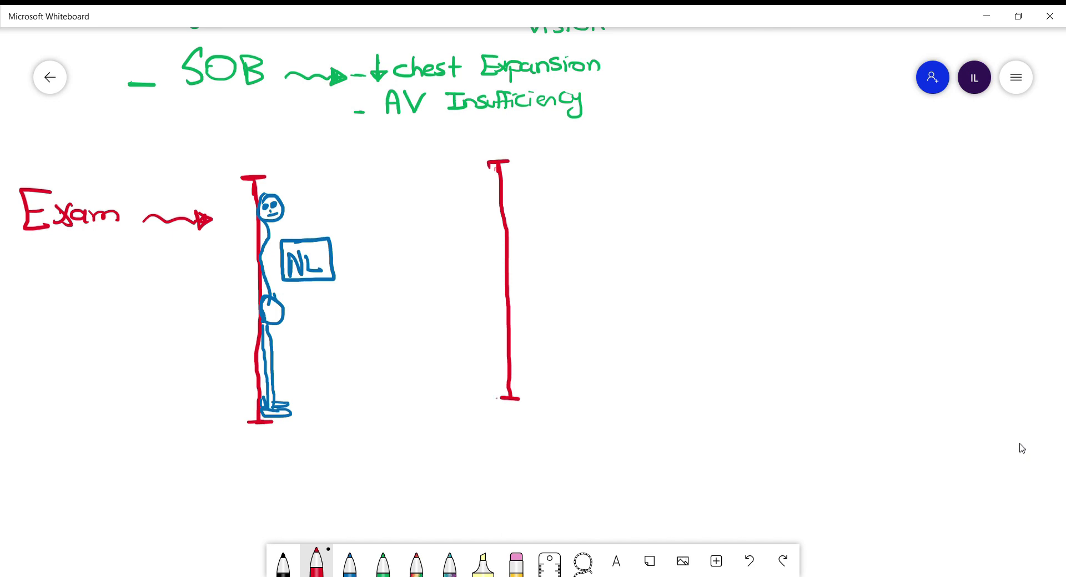
{"action": "mouse_move", "coordinate": [496, 398]}
{"action": "left_mouse_down"}
{"action": "mouse_move", "coordinate": [533, 392]}
{"action": "mouse_move", "coordinate": [508, 305]}
{"action": "left_mouse_up"}
{"action": "left_click", "coordinate": [349, 563]}
{"action": "mouse_move", "coordinate": [516, 374]}
{"action": "left_mouse_down"}
{"action": "mouse_move", "coordinate": [506, 238]}
{"action": "mouse_move", "coordinate": [534, 186]}
{"action": "left_mouse_up"}
{"action": "left_click", "coordinate": [520, 173]}
{"action": "left_click", "coordinate": [529, 173]}
{"action": "left_click", "coordinate": [524, 180]}
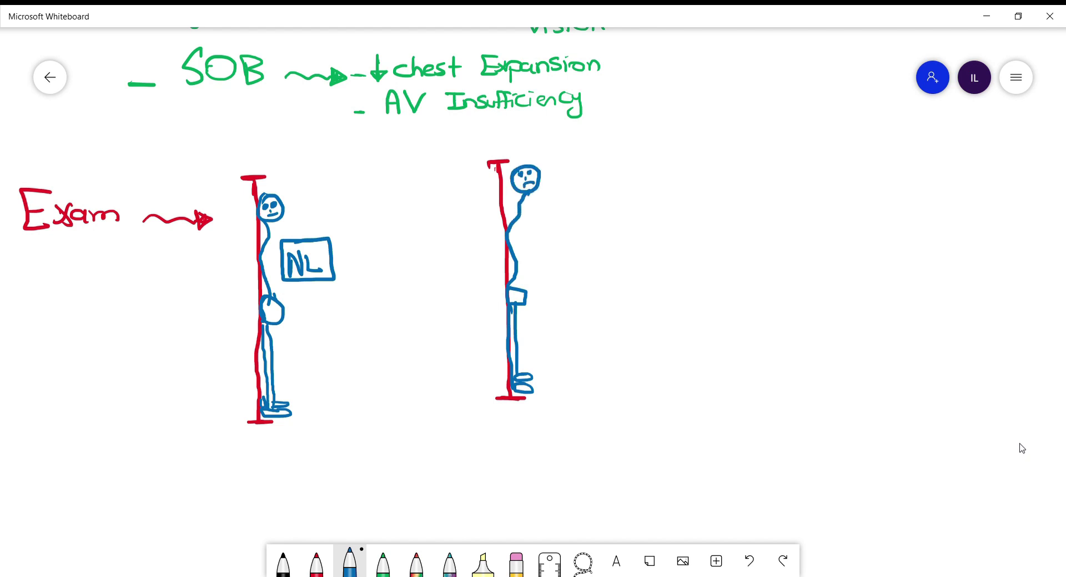
- In green, mark the head-to-wall gap and label the second figure AS in a box
{"action": "left_click", "coordinate": [383, 563]}
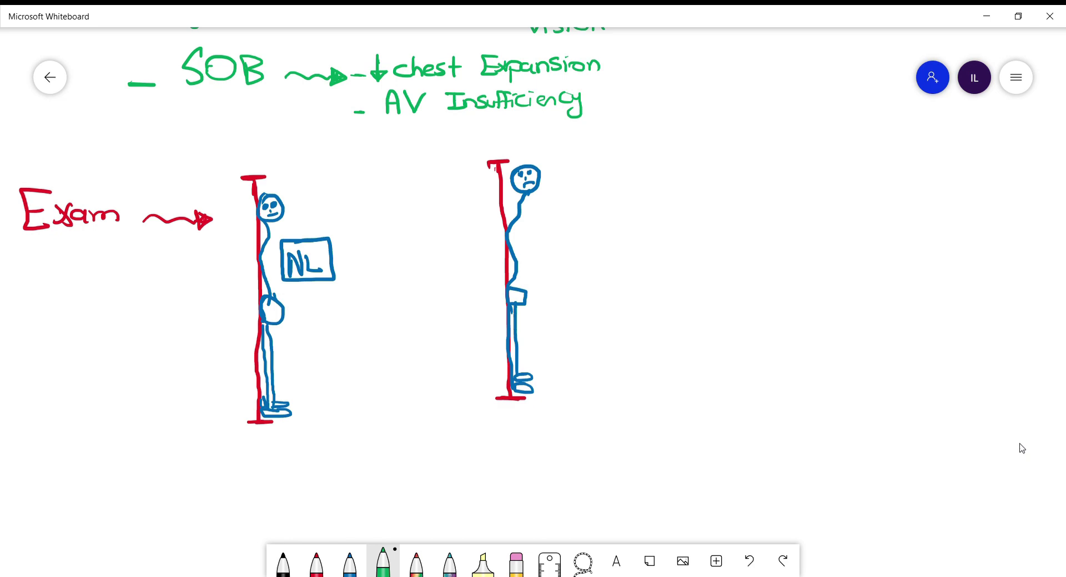
{"action": "left_click_drag", "start_coordinate": [500, 172], "coordinate": [509, 181]}
{"action": "left_click_drag", "start_coordinate": [548, 228], "coordinate": [562, 199]}
{"action": "left_click_drag", "start_coordinate": [586, 203], "coordinate": [572, 225]}
{"action": "mouse_move", "coordinate": [543, 191]}
{"action": "left_mouse_down"}
{"action": "mouse_move", "coordinate": [599, 232]}
{"action": "mouse_move", "coordinate": [603, 190]}
{"action": "left_mouse_up"}
{"action": "left_click_drag", "start_coordinate": [603, 190], "coordinate": [574, 188]}
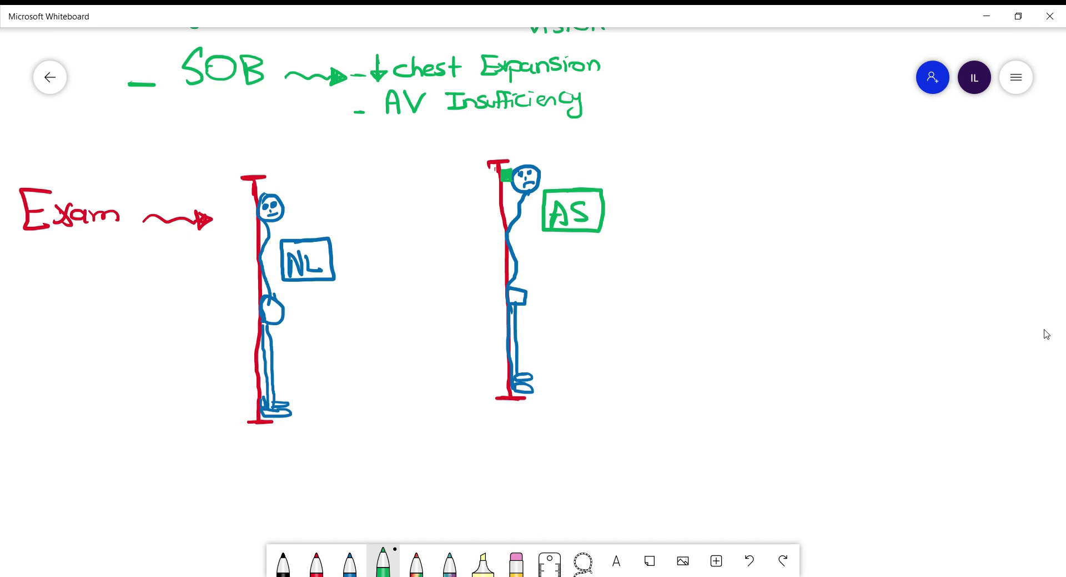
- Write the green 'Dx =' heading on the next line
{"action": "scroll", "coordinate": [984, 243], "scroll_direction": "down", "scroll_amount": 5}
{"action": "left_click_drag", "start_coordinate": [48, 228], "coordinate": [35, 240]}
{"action": "left_click_drag", "start_coordinate": [46, 216], "coordinate": [62, 239]}
{"action": "mouse_move", "coordinate": [61, 214]}
{"action": "left_mouse_down"}
{"action": "mouse_move", "coordinate": [51, 237]}
{"action": "mouse_move", "coordinate": [82, 223]}
{"action": "left_mouse_up"}
{"action": "left_click_drag", "start_coordinate": [74, 230], "coordinate": [82, 230]}
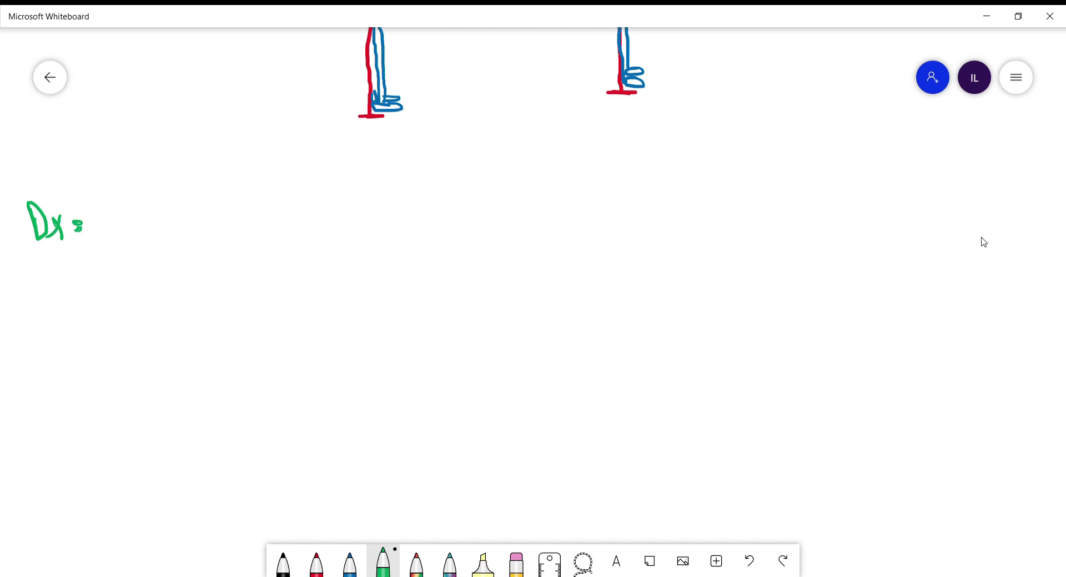
- Write the starred note 'Typical Back pain' after Dx =
{"action": "left_click_drag", "start_coordinate": [110, 220], "coordinate": [132, 236]}
{"action": "mouse_move", "coordinate": [127, 207]}
{"action": "left_mouse_down"}
{"action": "mouse_move", "coordinate": [166, 252]}
{"action": "mouse_move", "coordinate": [184, 229]}
{"action": "left_mouse_up"}
{"action": "left_click_drag", "start_coordinate": [188, 220], "coordinate": [188, 232]}
{"action": "mouse_move", "coordinate": [206, 217]}
{"action": "left_mouse_down"}
{"action": "mouse_move", "coordinate": [217, 209]}
{"action": "mouse_move", "coordinate": [261, 223]}
{"action": "left_mouse_up"}
{"action": "left_click_drag", "start_coordinate": [267, 211], "coordinate": [270, 222]}
{"action": "mouse_move", "coordinate": [275, 201]}
{"action": "left_mouse_down"}
{"action": "mouse_move", "coordinate": [282, 224]}
{"action": "mouse_move", "coordinate": [301, 230]}
{"action": "mouse_move", "coordinate": [311, 218]}
{"action": "left_mouse_up"}
{"action": "left_click_drag", "start_coordinate": [329, 211], "coordinate": [325, 219]}
{"action": "mouse_move", "coordinate": [333, 221]}
{"action": "left_mouse_down"}
{"action": "mouse_move", "coordinate": [370, 213]}
{"action": "mouse_move", "coordinate": [366, 221]}
{"action": "left_mouse_up"}
- Add '+ Stiffness' and enclose the phrase in brackets
{"action": "mouse_move", "coordinate": [401, 198]}
{"action": "left_mouse_down"}
{"action": "mouse_move", "coordinate": [386, 217]}
{"action": "mouse_move", "coordinate": [417, 203]}
{"action": "left_mouse_up"}
{"action": "mouse_move", "coordinate": [428, 195]}
{"action": "left_mouse_down"}
{"action": "mouse_move", "coordinate": [424, 220]}
{"action": "mouse_move", "coordinate": [436, 220]}
{"action": "left_mouse_up"}
{"action": "left_click_drag", "start_coordinate": [444, 221], "coordinate": [462, 221]}
{"action": "mouse_move", "coordinate": [466, 214]}
{"action": "left_mouse_down"}
{"action": "mouse_move", "coordinate": [480, 207]}
{"action": "mouse_move", "coordinate": [473, 217]}
{"action": "left_mouse_up"}
{"action": "left_click_drag", "start_coordinate": [498, 201], "coordinate": [487, 217]}
{"action": "left_click_drag", "start_coordinate": [501, 180], "coordinate": [504, 223]}
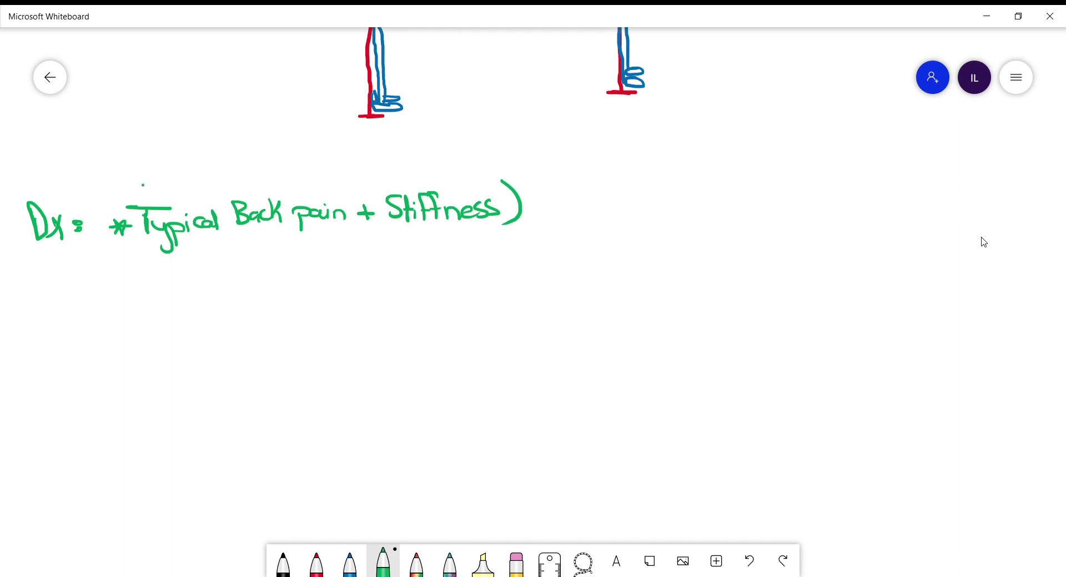
{"action": "left_click_drag", "start_coordinate": [143, 185], "coordinate": [150, 249]}
- Write '*3 Months' after the closing bracket
{"action": "mouse_move", "coordinate": [532, 194]}
{"action": "left_mouse_down"}
{"action": "mouse_move", "coordinate": [542, 215]}
{"action": "mouse_move", "coordinate": [549, 200]}
{"action": "left_mouse_up"}
{"action": "mouse_move", "coordinate": [554, 186]}
{"action": "left_mouse_down"}
{"action": "mouse_move", "coordinate": [567, 199]}
{"action": "mouse_move", "coordinate": [554, 206]}
{"action": "left_mouse_up"}
{"action": "left_click_drag", "start_coordinate": [591, 204], "coordinate": [622, 202]}
{"action": "left_click_drag", "start_coordinate": [613, 193], "coordinate": [644, 201]}
{"action": "left_click_drag", "start_coordinate": [652, 173], "coordinate": [661, 200]}
{"action": "left_click_drag", "start_coordinate": [661, 183], "coordinate": [676, 183]}
- Draw an L-shaped arrow below Typical and write 'XRay' after it
{"action": "mouse_move", "coordinate": [183, 259]}
{"action": "left_mouse_down"}
{"action": "mouse_move", "coordinate": [182, 301]}
{"action": "mouse_move", "coordinate": [227, 302]}
{"action": "left_mouse_up"}
{"action": "left_click_drag", "start_coordinate": [218, 293], "coordinate": [219, 312]}
{"action": "mouse_move", "coordinate": [262, 278]}
{"action": "left_mouse_down"}
{"action": "mouse_move", "coordinate": [266, 306]}
{"action": "mouse_move", "coordinate": [287, 302]}
{"action": "left_mouse_up"}
{"action": "left_click_drag", "start_coordinate": [289, 273], "coordinate": [305, 303]}
{"action": "mouse_move", "coordinate": [304, 294]}
{"action": "left_mouse_down"}
{"action": "mouse_move", "coordinate": [326, 285]}
{"action": "mouse_move", "coordinate": [322, 316]}
{"action": "left_mouse_up"}
- Complete the branch as 'XRay SI joint → +ve'
{"action": "left_click_drag", "start_coordinate": [369, 271], "coordinate": [351, 297]}
{"action": "left_click_drag", "start_coordinate": [367, 271], "coordinate": [387, 270]}
{"action": "mouse_move", "coordinate": [377, 271]}
{"action": "left_mouse_down"}
{"action": "mouse_move", "coordinate": [377, 299]}
{"action": "mouse_move", "coordinate": [407, 302]}
{"action": "left_mouse_up"}
{"action": "left_click", "coordinate": [416, 273]}
{"action": "left_click_drag", "start_coordinate": [420, 291], "coordinate": [451, 295]}
{"action": "left_click_drag", "start_coordinate": [457, 274], "coordinate": [458, 298]}
{"action": "mouse_move", "coordinate": [453, 284]}
{"action": "left_mouse_down"}
{"action": "mouse_move", "coordinate": [508, 288]}
{"action": "mouse_move", "coordinate": [496, 298]}
{"action": "mouse_move", "coordinate": [547, 283]}
{"action": "left_mouse_up"}
{"action": "left_click_drag", "start_coordinate": [536, 276], "coordinate": [535, 293]}
{"action": "left_click_drag", "start_coordinate": [542, 274], "coordinate": [569, 290]}
- Add a large bracket after Months and a double arrow to a boxed 'AS'
{"action": "mouse_move", "coordinate": [678, 173]}
{"action": "left_mouse_down"}
{"action": "mouse_move", "coordinate": [695, 244]}
{"action": "mouse_move", "coordinate": [674, 268]}
{"action": "left_mouse_up"}
{"action": "left_click_drag", "start_coordinate": [697, 238], "coordinate": [731, 235]}
{"action": "mouse_move", "coordinate": [696, 226]}
{"action": "left_mouse_down"}
{"action": "mouse_move", "coordinate": [731, 228]}
{"action": "mouse_move", "coordinate": [723, 244]}
{"action": "mouse_move", "coordinate": [780, 243]}
{"action": "mouse_move", "coordinate": [776, 230]}
{"action": "left_mouse_up"}
{"action": "left_click_drag", "start_coordinate": [803, 216], "coordinate": [783, 240]}
{"action": "mouse_move", "coordinate": [744, 265]}
{"action": "left_mouse_down"}
{"action": "mouse_move", "coordinate": [824, 199]}
{"action": "mouse_move", "coordinate": [822, 262]}
{"action": "left_mouse_up"}
{"action": "left_click_drag", "start_coordinate": [823, 262], "coordinate": [825, 202]}
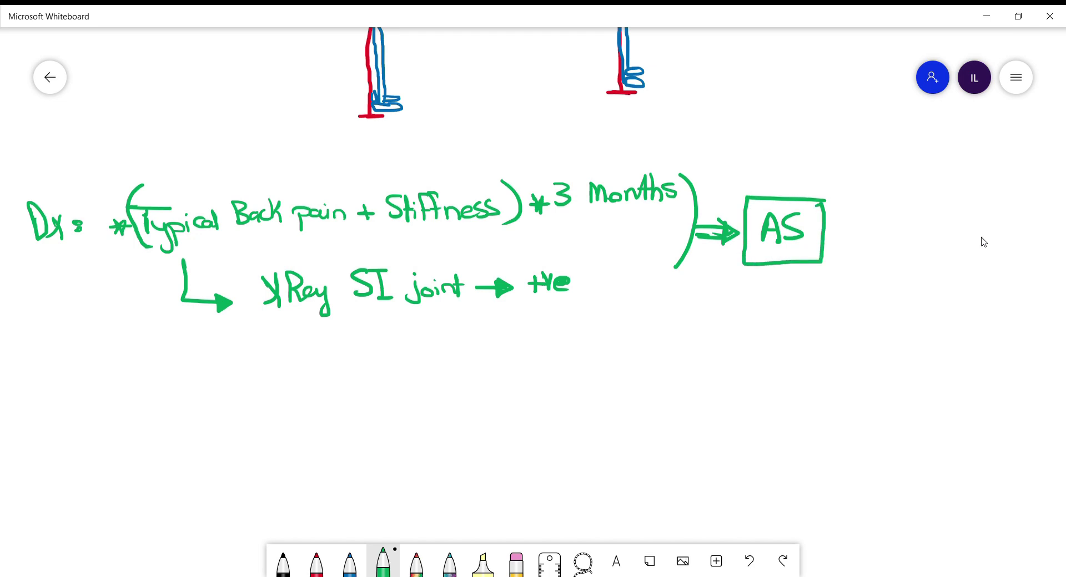
- In red, circle +ve and draw an arrow down to a boxed 'Negative'
{"action": "scroll", "coordinate": [858, 361], "scroll_direction": "down", "scroll_amount": 2}
{"action": "left_click", "coordinate": [316, 563]}
{"action": "scroll", "coordinate": [755, 345], "scroll_direction": "down", "scroll_amount": 1}
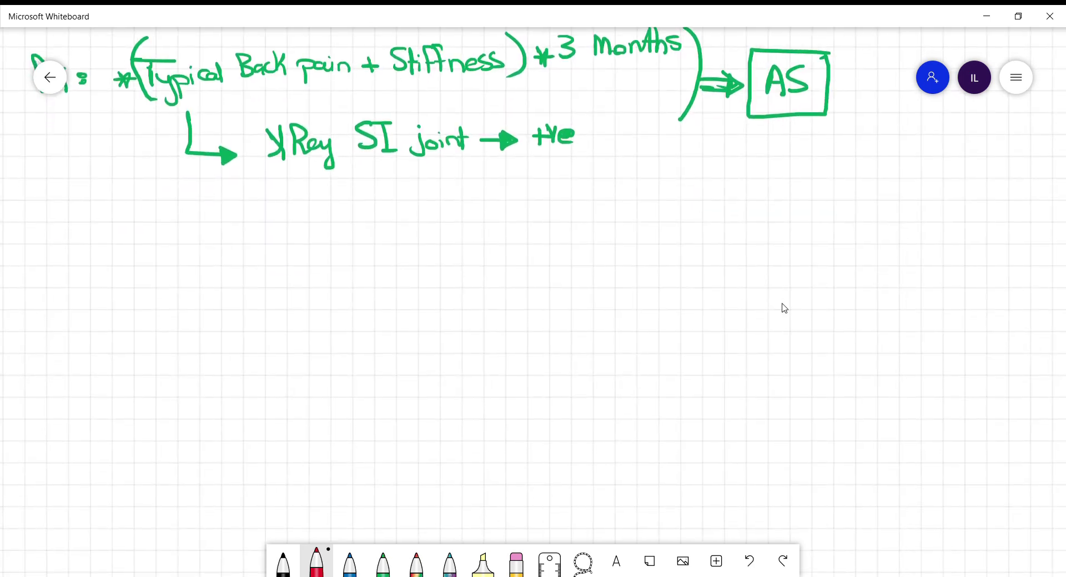
{"action": "mouse_move", "coordinate": [558, 108]}
{"action": "left_mouse_down"}
{"action": "mouse_move", "coordinate": [555, 164]}
{"action": "mouse_move", "coordinate": [559, 108]}
{"action": "left_mouse_up"}
{"action": "mouse_move", "coordinate": [551, 165]}
{"action": "left_mouse_down"}
{"action": "mouse_move", "coordinate": [551, 192]}
{"action": "mouse_move", "coordinate": [566, 188]}
{"action": "left_mouse_up"}
{"action": "mouse_move", "coordinate": [438, 260]}
{"action": "left_mouse_down"}
{"action": "mouse_move", "coordinate": [435, 244]}
{"action": "mouse_move", "coordinate": [461, 230]}
{"action": "left_mouse_up"}
{"action": "left_click_drag", "start_coordinate": [465, 247], "coordinate": [563, 240]}
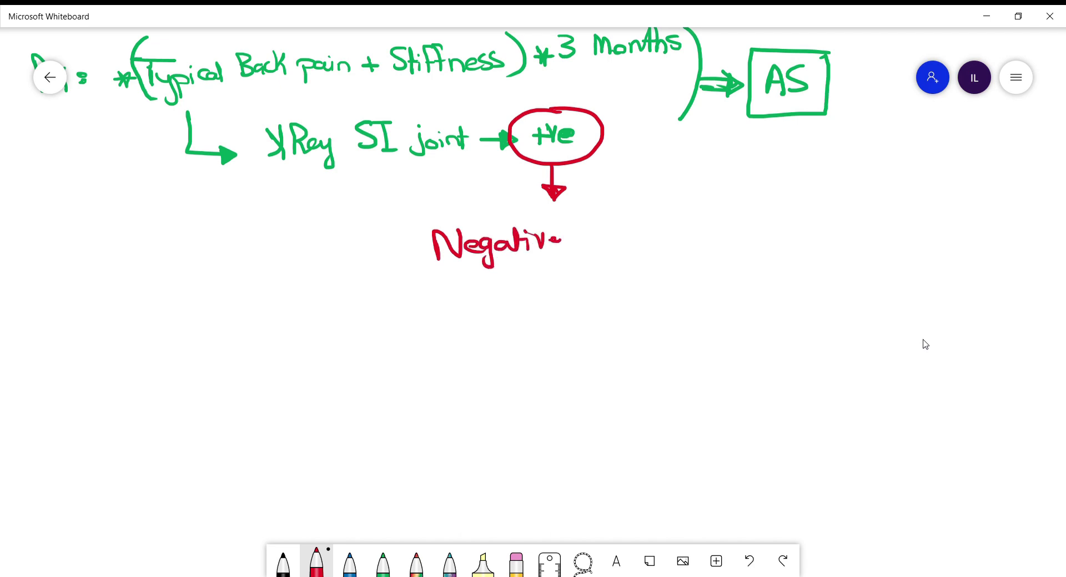
{"action": "mouse_move", "coordinate": [416, 272]}
{"action": "left_mouse_down"}
{"action": "mouse_move", "coordinate": [563, 219]}
{"action": "mouse_move", "coordinate": [418, 275]}
{"action": "left_mouse_up"}
- Below the Negative box, add an arrow and the starred bullet 'extra-Axial Manifestations'
{"action": "scroll", "coordinate": [747, 337], "scroll_direction": "down", "scroll_amount": 3}
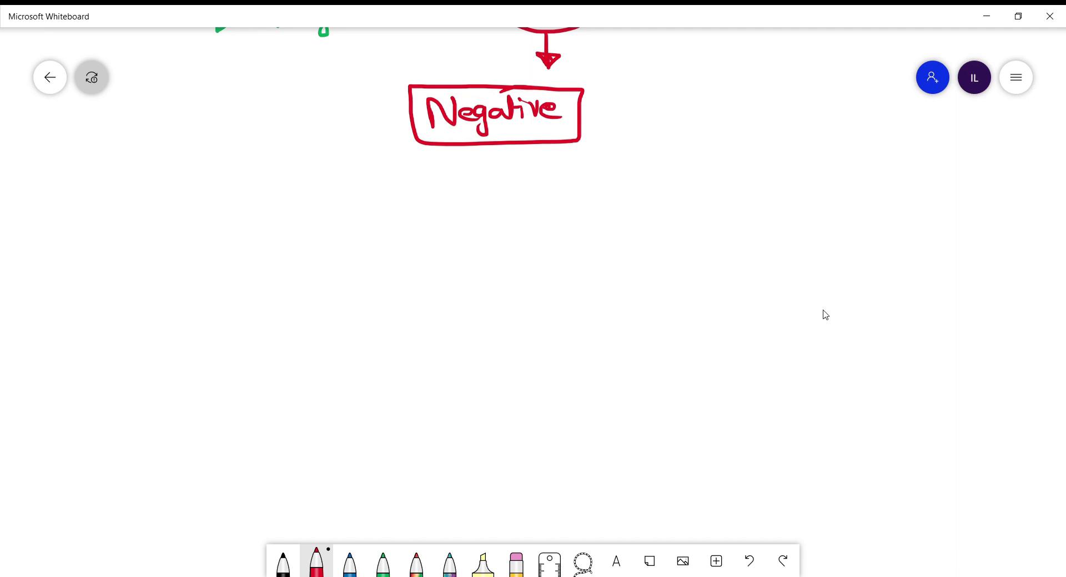
{"action": "mouse_move", "coordinate": [489, 145]}
{"action": "left_mouse_down"}
{"action": "mouse_move", "coordinate": [489, 177]}
{"action": "mouse_move", "coordinate": [497, 170]}
{"action": "left_mouse_up"}
{"action": "mouse_move", "coordinate": [408, 216]}
{"action": "left_mouse_down"}
{"action": "mouse_move", "coordinate": [417, 200]}
{"action": "mouse_move", "coordinate": [410, 208]}
{"action": "mouse_move", "coordinate": [445, 208]}
{"action": "left_mouse_up"}
{"action": "left_click", "coordinate": [426, 206]}
{"action": "left_click_drag", "start_coordinate": [443, 193], "coordinate": [472, 208]}
{"action": "left_click_drag", "start_coordinate": [475, 208], "coordinate": [491, 209]}
{"action": "left_click_drag", "start_coordinate": [494, 202], "coordinate": [524, 206]}
{"action": "mouse_move", "coordinate": [524, 190]}
{"action": "left_mouse_down"}
{"action": "mouse_move", "coordinate": [536, 206]}
{"action": "mouse_move", "coordinate": [634, 203]}
{"action": "left_mouse_up"}
{"action": "mouse_move", "coordinate": [648, 182]}
{"action": "left_mouse_down"}
{"action": "mouse_move", "coordinate": [639, 203]}
{"action": "mouse_move", "coordinate": [650, 192]}
{"action": "left_mouse_up"}
{"action": "left_click_drag", "start_coordinate": [650, 196], "coordinate": [678, 201]}
{"action": "mouse_move", "coordinate": [680, 185]}
{"action": "left_mouse_down"}
{"action": "mouse_move", "coordinate": [724, 198]}
{"action": "mouse_move", "coordinate": [736, 187]}
{"action": "left_mouse_up"}
{"action": "mouse_move", "coordinate": [496, 211]}
{"action": "left_mouse_down"}
{"action": "mouse_move", "coordinate": [533, 240]}
{"action": "mouse_move", "coordinate": [565, 224]}
{"action": "left_mouse_up"}
- Add an L-arrow under Axial leading to '7 Features'
{"action": "mouse_move", "coordinate": [558, 225]}
{"action": "left_mouse_down"}
{"action": "mouse_move", "coordinate": [552, 241]}
{"action": "mouse_move", "coordinate": [581, 238]}
{"action": "left_mouse_up"}
{"action": "mouse_move", "coordinate": [575, 212]}
{"action": "left_mouse_down"}
{"action": "mouse_move", "coordinate": [593, 209]}
{"action": "mouse_move", "coordinate": [610, 238]}
{"action": "left_mouse_up"}
{"action": "mouse_move", "coordinate": [605, 215]}
{"action": "left_mouse_down"}
{"action": "mouse_move", "coordinate": [623, 238]}
{"action": "mouse_move", "coordinate": [639, 236]}
{"action": "left_mouse_up"}
{"action": "left_click_drag", "start_coordinate": [638, 222], "coordinate": [676, 235]}
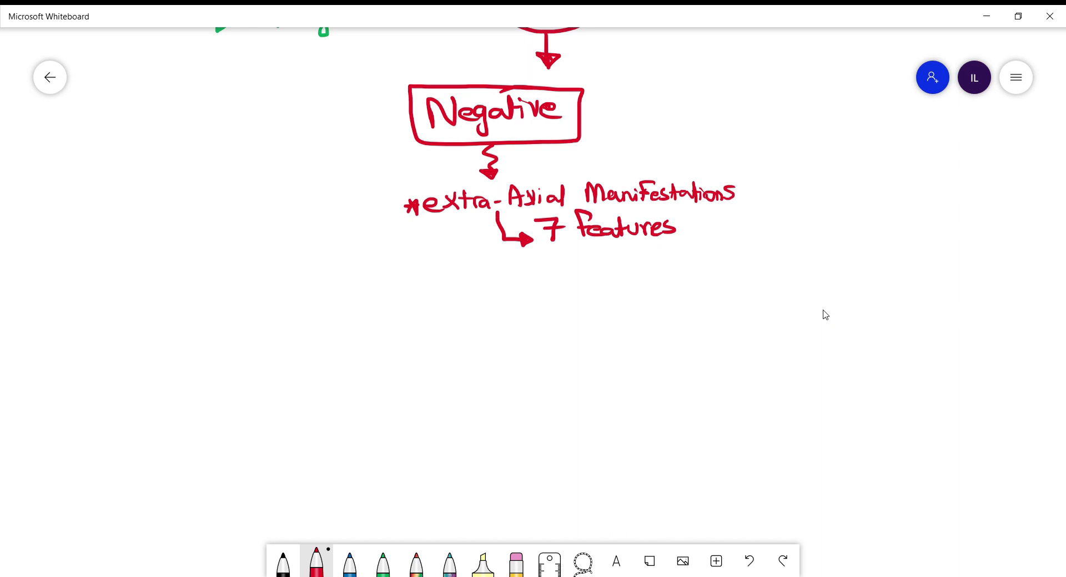
- Add a second starred bullet reading 'ESR/CRP'
{"action": "left_click_drag", "start_coordinate": [411, 273], "coordinate": [414, 290]}
{"action": "left_click_drag", "start_coordinate": [422, 272], "coordinate": [420, 290]}
{"action": "mouse_move", "coordinate": [408, 282]}
{"action": "left_mouse_down"}
{"action": "mouse_move", "coordinate": [465, 288]}
{"action": "mouse_move", "coordinate": [464, 276]}
{"action": "left_mouse_up"}
{"action": "left_click_drag", "start_coordinate": [481, 266], "coordinate": [470, 284]}
{"action": "mouse_move", "coordinate": [488, 266]}
{"action": "left_mouse_down"}
{"action": "mouse_move", "coordinate": [488, 287]}
{"action": "mouse_move", "coordinate": [514, 284]}
{"action": "left_mouse_up"}
{"action": "mouse_move", "coordinate": [516, 286]}
{"action": "left_mouse_down"}
{"action": "mouse_move", "coordinate": [539, 262]}
{"action": "mouse_move", "coordinate": [537, 284]}
{"action": "left_mouse_up"}
{"action": "mouse_move", "coordinate": [545, 266]}
{"action": "left_mouse_down"}
{"action": "mouse_move", "coordinate": [554, 284]}
{"action": "mouse_move", "coordinate": [555, 275]}
{"action": "left_mouse_up"}
{"action": "left_click_drag", "start_coordinate": [416, 324], "coordinate": [435, 322]}
- Add a third bullet reading 'NSAIDs'
{"action": "mouse_move", "coordinate": [447, 308]}
{"action": "left_mouse_down"}
{"action": "mouse_move", "coordinate": [447, 328]}
{"action": "mouse_move", "coordinate": [441, 312]}
{"action": "mouse_move", "coordinate": [458, 326]}
{"action": "left_mouse_up"}
{"action": "left_click_drag", "start_coordinate": [475, 327], "coordinate": [506, 305]}
{"action": "left_click_drag", "start_coordinate": [500, 306], "coordinate": [499, 327]}
{"action": "left_click_drag", "start_coordinate": [506, 305], "coordinate": [508, 327]}
{"action": "left_click_drag", "start_coordinate": [527, 312], "coordinate": [518, 324]}
- Add a fourth starred bullet reading 'Family history'
{"action": "left_click_drag", "start_coordinate": [417, 358], "coordinate": [421, 373]}
{"action": "left_click", "coordinate": [445, 368]}
{"action": "left_click_drag", "start_coordinate": [414, 366], "coordinate": [442, 369]}
{"action": "left_click_drag", "start_coordinate": [438, 346], "coordinate": [457, 344]}
{"action": "left_click_drag", "start_coordinate": [464, 361], "coordinate": [524, 371]}
{"action": "mouse_move", "coordinate": [551, 335]}
{"action": "left_mouse_down"}
{"action": "mouse_move", "coordinate": [568, 361]}
{"action": "mouse_move", "coordinate": [582, 361]}
{"action": "left_mouse_up"}
{"action": "mouse_move", "coordinate": [583, 340]}
{"action": "left_mouse_down"}
{"action": "mouse_move", "coordinate": [592, 360]}
{"action": "mouse_move", "coordinate": [600, 352]}
{"action": "left_mouse_up"}
{"action": "left_click_drag", "start_coordinate": [608, 361], "coordinate": [616, 350]}
{"action": "left_click_drag", "start_coordinate": [618, 345], "coordinate": [628, 361]}
{"action": "left_click_drag", "start_coordinate": [634, 343], "coordinate": [620, 371]}
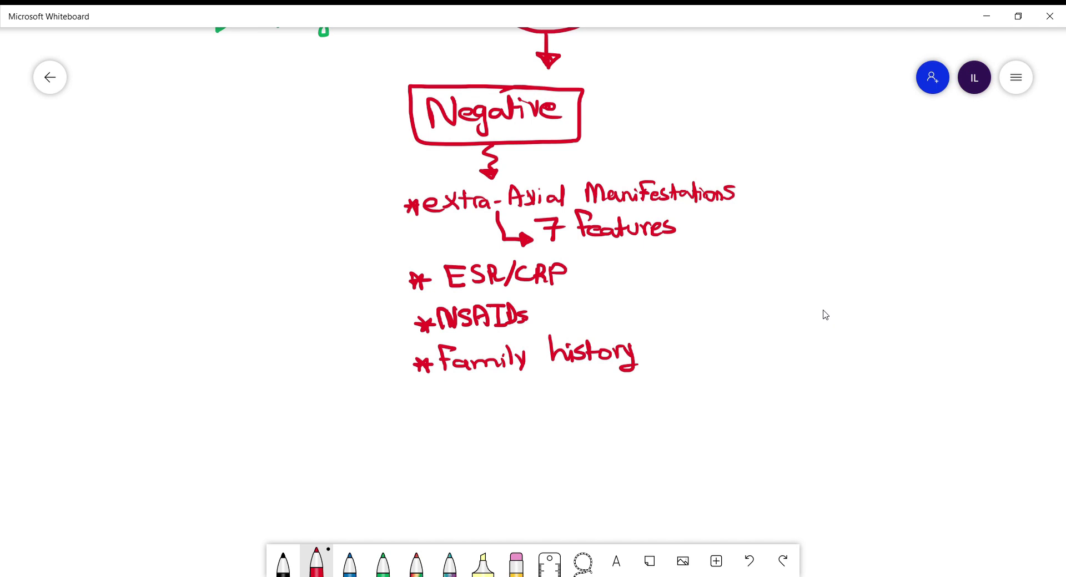
- Draw a red forked arrow under the list labelled '≥2' on the left and '0 or 1' on the right
{"action": "scroll", "coordinate": [788, 293], "scroll_direction": "down", "scroll_amount": 5}
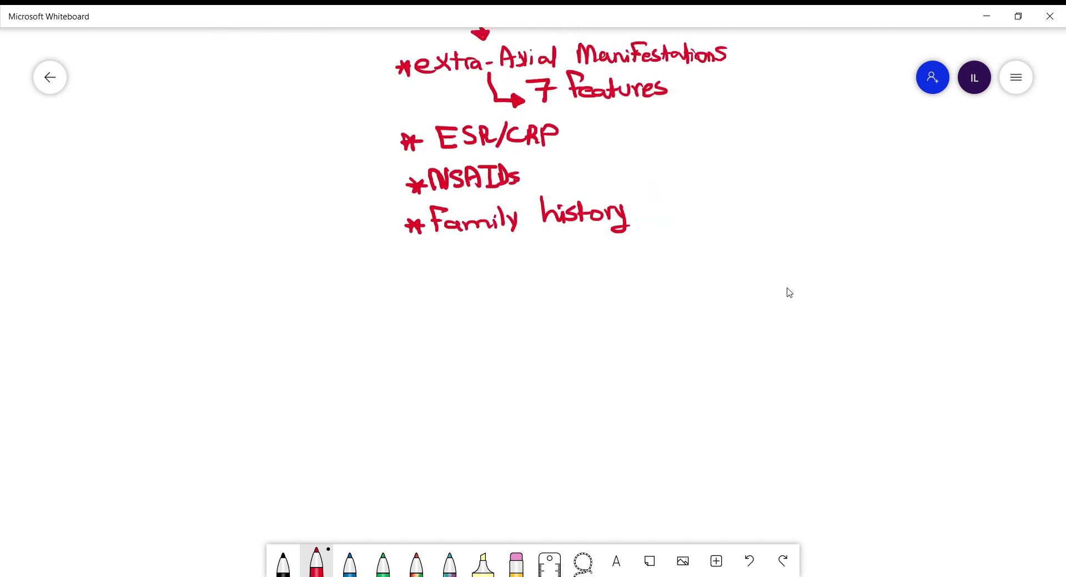
{"action": "mouse_move", "coordinate": [486, 244]}
{"action": "left_mouse_down"}
{"action": "mouse_move", "coordinate": [416, 279]}
{"action": "mouse_move", "coordinate": [231, 297]}
{"action": "mouse_move", "coordinate": [244, 302]}
{"action": "mouse_move", "coordinate": [195, 355]}
{"action": "left_mouse_up"}
{"action": "left_click_drag", "start_coordinate": [194, 359], "coordinate": [256, 347]}
{"action": "mouse_move", "coordinate": [487, 275]}
{"action": "left_mouse_down"}
{"action": "mouse_move", "coordinate": [754, 275]}
{"action": "mouse_move", "coordinate": [773, 304]}
{"action": "left_mouse_up"}
{"action": "left_click_drag", "start_coordinate": [746, 324], "coordinate": [734, 331]}
{"action": "left_click_drag", "start_coordinate": [764, 329], "coordinate": [782, 328]}
{"action": "left_click_drag", "start_coordinate": [789, 318], "coordinate": [806, 332]}
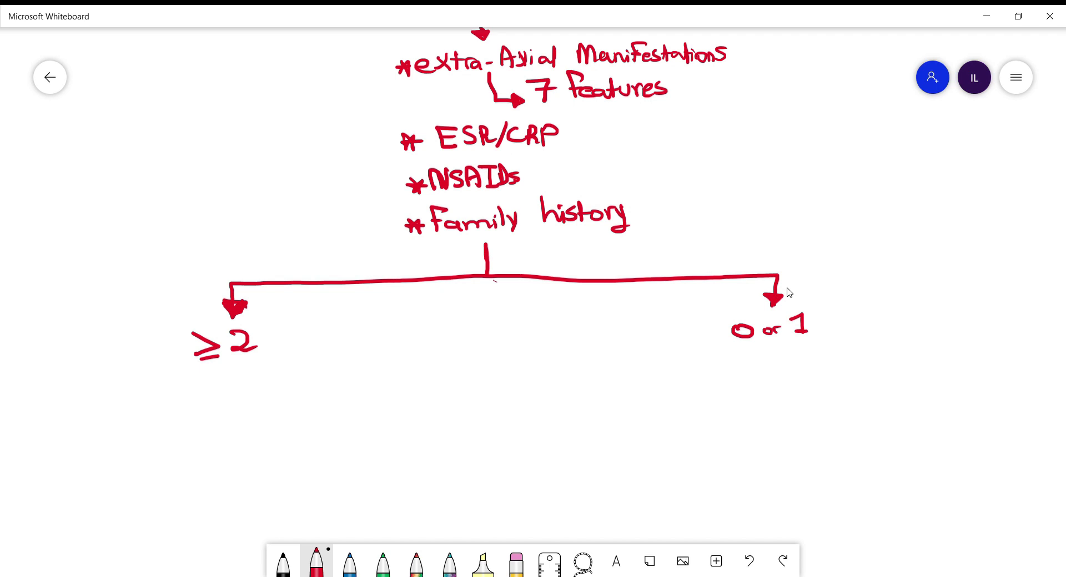
- Under ≥2, write arrows leading to 'HLA' then '+ve'
{"action": "left_click_drag", "start_coordinate": [225, 369], "coordinate": [235, 378]}
{"action": "mouse_move", "coordinate": [224, 388]}
{"action": "left_mouse_down"}
{"action": "mouse_move", "coordinate": [244, 395]}
{"action": "mouse_move", "coordinate": [190, 430]}
{"action": "left_mouse_up"}
{"action": "mouse_move", "coordinate": [201, 407]}
{"action": "left_mouse_down"}
{"action": "mouse_move", "coordinate": [201, 429]}
{"action": "mouse_move", "coordinate": [201, 417]}
{"action": "left_mouse_up"}
{"action": "left_click_drag", "start_coordinate": [210, 406], "coordinate": [238, 426]}
{"action": "left_click_drag", "start_coordinate": [227, 418], "coordinate": [221, 455]}
{"action": "mouse_move", "coordinate": [207, 453]}
{"action": "left_mouse_down"}
{"action": "mouse_move", "coordinate": [214, 463]}
{"action": "mouse_move", "coordinate": [192, 479]}
{"action": "left_mouse_up"}
{"action": "mouse_move", "coordinate": [186, 475]}
{"action": "left_mouse_down"}
{"action": "mouse_move", "coordinate": [186, 487]}
{"action": "mouse_move", "coordinate": [202, 475]}
{"action": "left_mouse_up"}
{"action": "left_click_drag", "start_coordinate": [205, 481], "coordinate": [217, 483]}
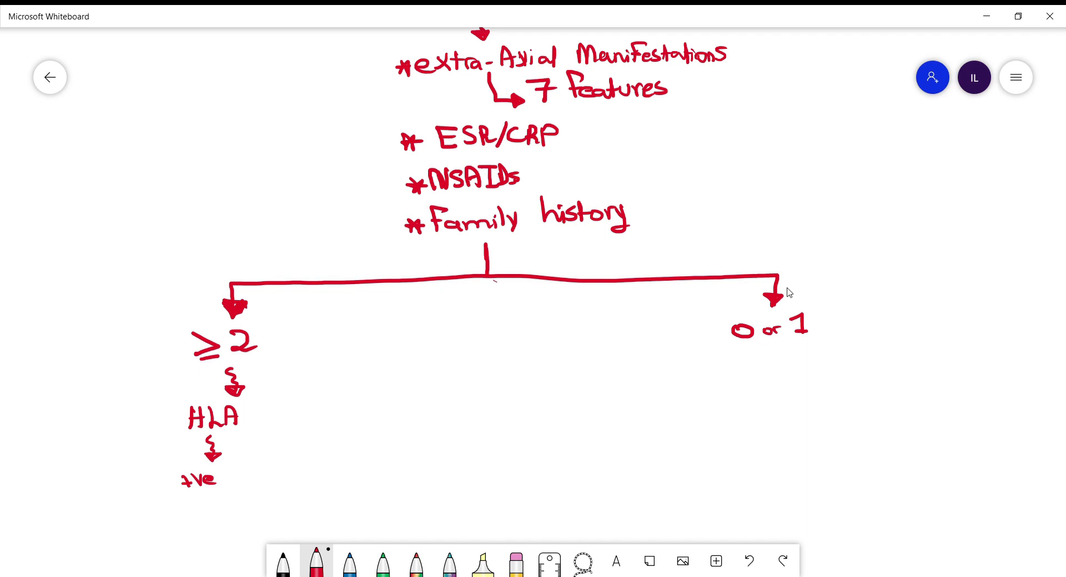
- Under 0 or 1, draw an arrow to 'HLA & MRI'
{"action": "left_click_drag", "start_coordinate": [765, 344], "coordinate": [779, 364]}
{"action": "mouse_move", "coordinate": [717, 391]}
{"action": "left_mouse_down"}
{"action": "mouse_move", "coordinate": [719, 414]}
{"action": "mouse_move", "coordinate": [728, 413]}
{"action": "left_mouse_up"}
{"action": "mouse_move", "coordinate": [739, 387]}
{"action": "left_mouse_down"}
{"action": "mouse_move", "coordinate": [740, 410]}
{"action": "mouse_move", "coordinate": [754, 409]}
{"action": "left_mouse_up"}
{"action": "mouse_move", "coordinate": [753, 409]}
{"action": "left_mouse_down"}
{"action": "mouse_move", "coordinate": [766, 408]}
{"action": "mouse_move", "coordinate": [715, 442]}
{"action": "left_mouse_up"}
{"action": "mouse_move", "coordinate": [737, 440]}
{"action": "left_mouse_down"}
{"action": "mouse_move", "coordinate": [744, 420]}
{"action": "mouse_move", "coordinate": [760, 437]}
{"action": "left_mouse_up"}
{"action": "mouse_move", "coordinate": [762, 438]}
{"action": "left_mouse_down"}
{"action": "mouse_move", "coordinate": [779, 418]}
{"action": "mouse_move", "coordinate": [789, 436]}
{"action": "left_mouse_up"}
{"action": "mouse_move", "coordinate": [797, 414]}
{"action": "left_mouse_down"}
{"action": "mouse_move", "coordinate": [804, 429]}
{"action": "mouse_move", "coordinate": [800, 410]}
{"action": "left_mouse_up"}
{"action": "left_click_drag", "start_coordinate": [758, 444], "coordinate": [762, 468]}
- Add an arrow below HLA & MRI leading to 'Both should be +ve'
{"action": "mouse_move", "coordinate": [751, 464]}
{"action": "left_mouse_down"}
{"action": "mouse_move", "coordinate": [771, 463]}
{"action": "mouse_move", "coordinate": [711, 500]}
{"action": "left_mouse_up"}
{"action": "left_click_drag", "start_coordinate": [710, 478], "coordinate": [719, 502]}
{"action": "left_click_drag", "start_coordinate": [727, 491], "coordinate": [739, 501]}
{"action": "left_click_drag", "start_coordinate": [741, 478], "coordinate": [755, 501]}
{"action": "mouse_move", "coordinate": [778, 480]}
{"action": "left_mouse_down"}
{"action": "mouse_move", "coordinate": [768, 496]}
{"action": "mouse_move", "coordinate": [799, 495]}
{"action": "left_mouse_up"}
{"action": "left_click_drag", "start_coordinate": [788, 485], "coordinate": [814, 490]}
{"action": "left_click_drag", "start_coordinate": [816, 471], "coordinate": [821, 490]}
{"action": "left_click_drag", "start_coordinate": [753, 505], "coordinate": [765, 522]}
{"action": "left_click_drag", "start_coordinate": [766, 517], "coordinate": [805, 506]}
{"action": "left_click_drag", "start_coordinate": [807, 502], "coordinate": [824, 511]}
{"action": "left_click_drag", "start_coordinate": [816, 506], "coordinate": [829, 503]}
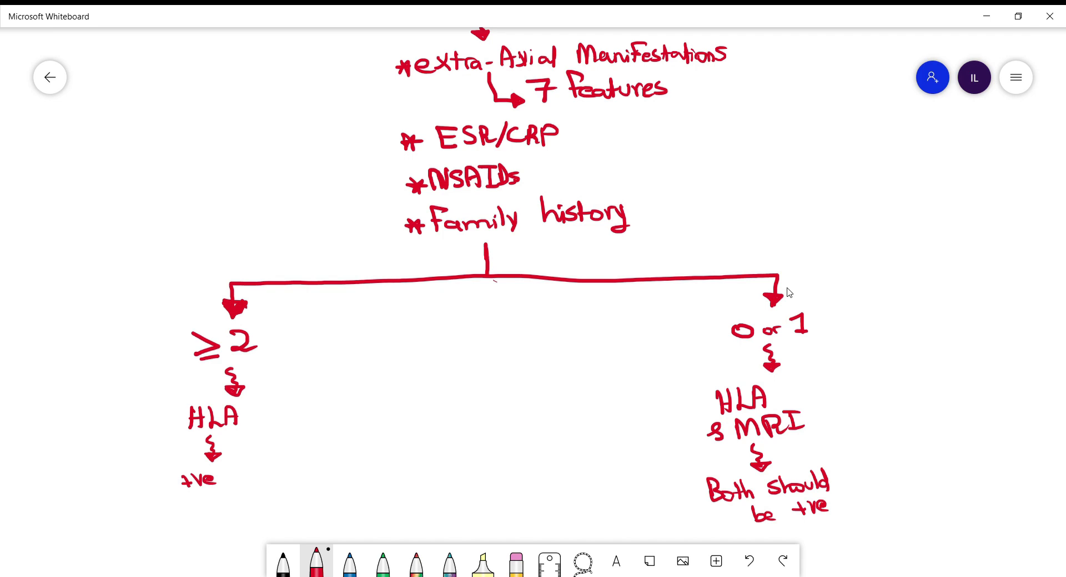
- Below the flowchart, write an underlined blue 'Tx:' heading
{"action": "scroll", "coordinate": [553, 448], "scroll_direction": "down", "scroll_amount": 5}
{"action": "left_click", "coordinate": [350, 563]}
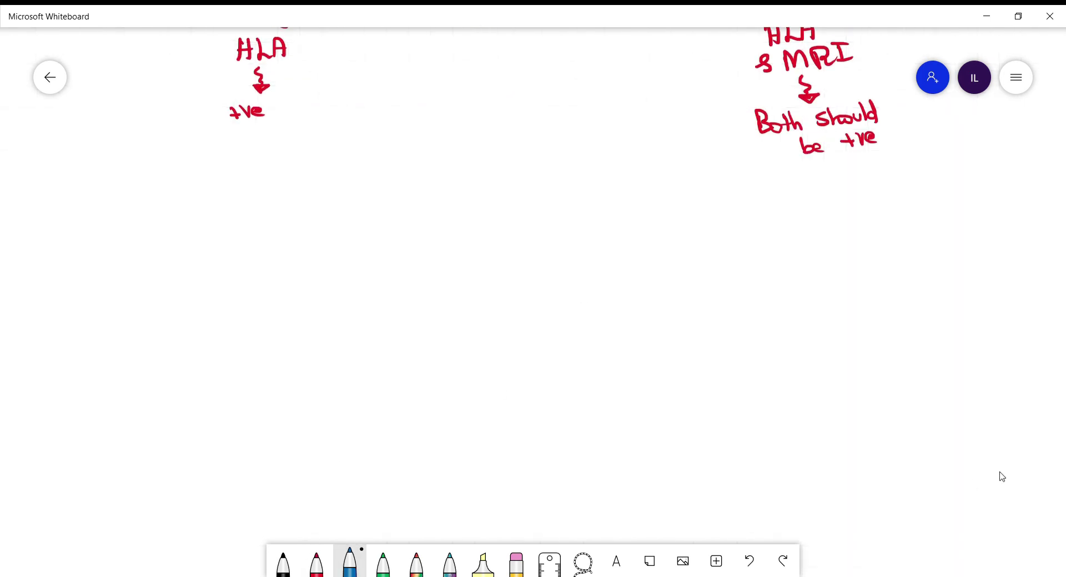
{"action": "mouse_move", "coordinate": [64, 251]}
{"action": "left_mouse_down"}
{"action": "mouse_move", "coordinate": [77, 266]}
{"action": "mouse_move", "coordinate": [62, 269]}
{"action": "left_mouse_up"}
{"action": "mouse_move", "coordinate": [60, 258]}
{"action": "left_mouse_down"}
{"action": "mouse_move", "coordinate": [83, 256]}
{"action": "mouse_move", "coordinate": [92, 272]}
{"action": "mouse_move", "coordinate": [93, 245]}
{"action": "left_mouse_up"}
{"action": "mouse_move", "coordinate": [97, 249]}
{"action": "left_mouse_down"}
{"action": "mouse_move", "coordinate": [117, 271]}
{"action": "mouse_move", "coordinate": [114, 287]}
{"action": "left_mouse_up"}
{"action": "left_click", "coordinate": [134, 253]}
{"action": "left_click", "coordinate": [133, 263]}
{"action": "mouse_move", "coordinate": [114, 230]}
{"action": "left_mouse_down"}
{"action": "mouse_move", "coordinate": [110, 290]}
{"action": "mouse_move", "coordinate": [173, 323]}
{"action": "mouse_move", "coordinate": [192, 295]}
{"action": "left_mouse_up"}
- Write '- NSAIDs + Exercise' in blue under the Tx heading
{"action": "mouse_move", "coordinate": [210, 295]}
{"action": "left_mouse_down"}
{"action": "mouse_move", "coordinate": [195, 316]}
{"action": "mouse_move", "coordinate": [236, 312]}
{"action": "left_mouse_up"}
{"action": "left_click_drag", "start_coordinate": [151, 314], "coordinate": [162, 314]}
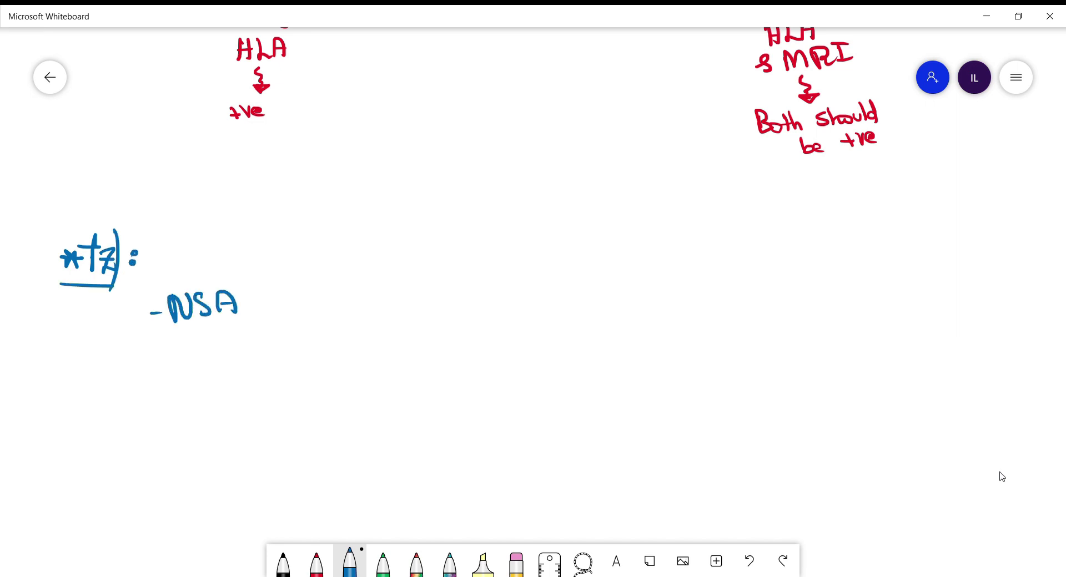
{"action": "left_click_drag", "start_coordinate": [231, 292], "coordinate": [244, 308]}
{"action": "mouse_move", "coordinate": [260, 287]}
{"action": "left_mouse_down"}
{"action": "mouse_move", "coordinate": [259, 309]}
{"action": "mouse_move", "coordinate": [272, 311]}
{"action": "left_mouse_up"}
{"action": "left_click_drag", "start_coordinate": [287, 294], "coordinate": [277, 308]}
{"action": "mouse_move", "coordinate": [306, 299]}
{"action": "left_mouse_down"}
{"action": "mouse_move", "coordinate": [325, 299]}
{"action": "mouse_move", "coordinate": [315, 307]}
{"action": "left_mouse_up"}
{"action": "mouse_move", "coordinate": [356, 272]}
{"action": "left_mouse_down"}
{"action": "mouse_move", "coordinate": [380, 271]}
{"action": "mouse_move", "coordinate": [379, 304]}
{"action": "left_mouse_up"}
{"action": "mouse_move", "coordinate": [382, 283]}
{"action": "left_mouse_down"}
{"action": "mouse_move", "coordinate": [398, 305]}
{"action": "mouse_move", "coordinate": [470, 300]}
{"action": "mouse_move", "coordinate": [458, 299]}
{"action": "left_mouse_up"}
{"action": "left_click_drag", "start_coordinate": [473, 291], "coordinate": [487, 296]}
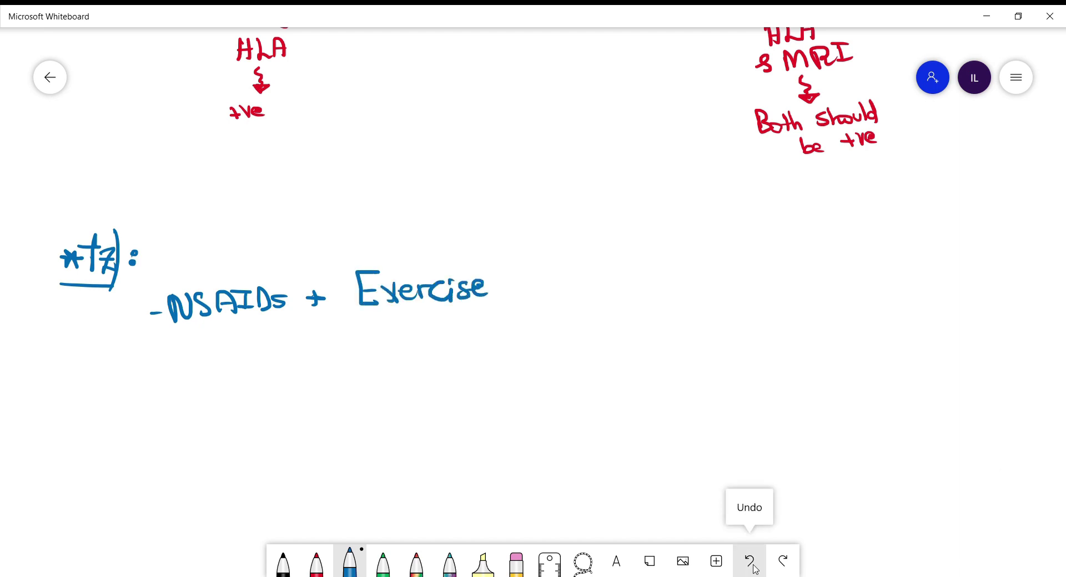
- Draw an L-shaped arrow below NSAIDs and write '2nd line: MTX or' beside it
{"action": "mouse_move", "coordinate": [174, 345]}
{"action": "left_mouse_down"}
{"action": "mouse_move", "coordinate": [220, 383]}
{"action": "mouse_move", "coordinate": [214, 391]}
{"action": "mouse_move", "coordinate": [244, 383]}
{"action": "left_mouse_up"}
{"action": "mouse_move", "coordinate": [245, 383]}
{"action": "left_mouse_down"}
{"action": "mouse_move", "coordinate": [266, 361]}
{"action": "mouse_move", "coordinate": [302, 383]}
{"action": "left_mouse_up"}
{"action": "mouse_move", "coordinate": [312, 370]}
{"action": "left_mouse_down"}
{"action": "mouse_move", "coordinate": [314, 383]}
{"action": "mouse_move", "coordinate": [344, 379]}
{"action": "left_mouse_up"}
{"action": "mouse_move", "coordinate": [359, 372]}
{"action": "left_mouse_down"}
{"action": "mouse_move", "coordinate": [416, 376]}
{"action": "mouse_move", "coordinate": [441, 348]}
{"action": "left_mouse_up"}
{"action": "left_click_drag", "start_coordinate": [431, 351], "coordinate": [430, 375]}
{"action": "mouse_move", "coordinate": [443, 346]}
{"action": "left_mouse_down"}
{"action": "mouse_move", "coordinate": [456, 368]}
{"action": "mouse_move", "coordinate": [440, 363]}
{"action": "left_mouse_up"}
{"action": "left_click_drag", "start_coordinate": [412, 393], "coordinate": [438, 390]}
- Write 'TNFα Inhibitor' in blue beneath 'or'
{"action": "mouse_move", "coordinate": [372, 422]}
{"action": "left_mouse_down"}
{"action": "mouse_move", "coordinate": [404, 421]}
{"action": "mouse_move", "coordinate": [390, 444]}
{"action": "left_mouse_up"}
{"action": "mouse_move", "coordinate": [404, 441]}
{"action": "left_mouse_down"}
{"action": "mouse_move", "coordinate": [426, 416]}
{"action": "mouse_move", "coordinate": [434, 439]}
{"action": "left_mouse_up"}
{"action": "mouse_move", "coordinate": [469, 416]}
{"action": "left_mouse_down"}
{"action": "mouse_move", "coordinate": [453, 427]}
{"action": "mouse_move", "coordinate": [479, 435]}
{"action": "left_mouse_up"}
{"action": "mouse_move", "coordinate": [485, 410]}
{"action": "left_mouse_down"}
{"action": "mouse_move", "coordinate": [508, 436]}
{"action": "mouse_move", "coordinate": [537, 435]}
{"action": "left_mouse_up"}
{"action": "left_click_drag", "start_coordinate": [544, 411], "coordinate": [559, 435]}
{"action": "left_click_drag", "start_coordinate": [563, 410], "coordinate": [566, 435]}
{"action": "left_click_drag", "start_coordinate": [559, 420], "coordinate": [572, 419]}
{"action": "left_click_drag", "start_coordinate": [577, 422], "coordinate": [575, 432]}
{"action": "left_click_drag", "start_coordinate": [580, 422], "coordinate": [588, 419]}
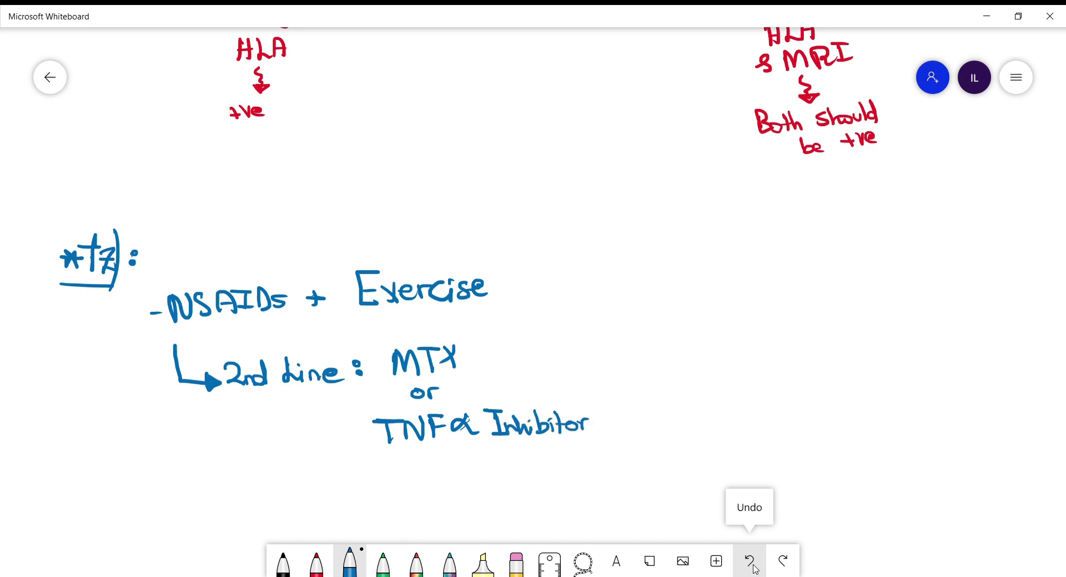
- Circle TNFα Inhibitor in green and add a red α after MTX
{"action": "left_click", "coordinate": [383, 564]}
{"action": "mouse_move", "coordinate": [402, 406]}
{"action": "left_mouse_down"}
{"action": "mouse_move", "coordinate": [460, 470]}
{"action": "mouse_move", "coordinate": [404, 396]}
{"action": "mouse_move", "coordinate": [397, 405]}
{"action": "left_mouse_up"}
{"action": "left_click", "coordinate": [316, 563]}
{"action": "left_click", "coordinate": [470, 344]}
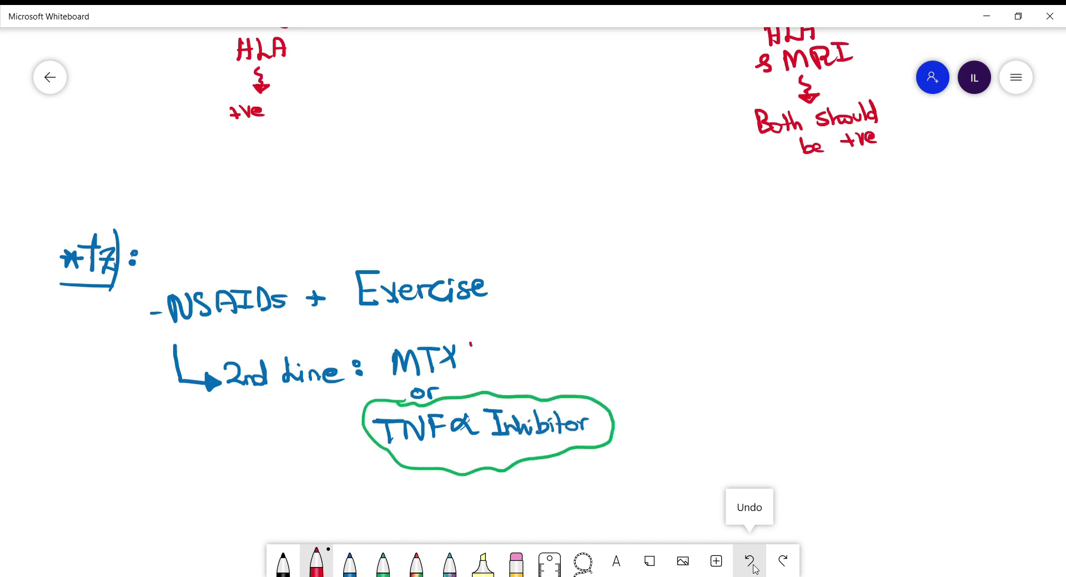
{"action": "left_click_drag", "start_coordinate": [470, 345], "coordinate": [489, 363]}
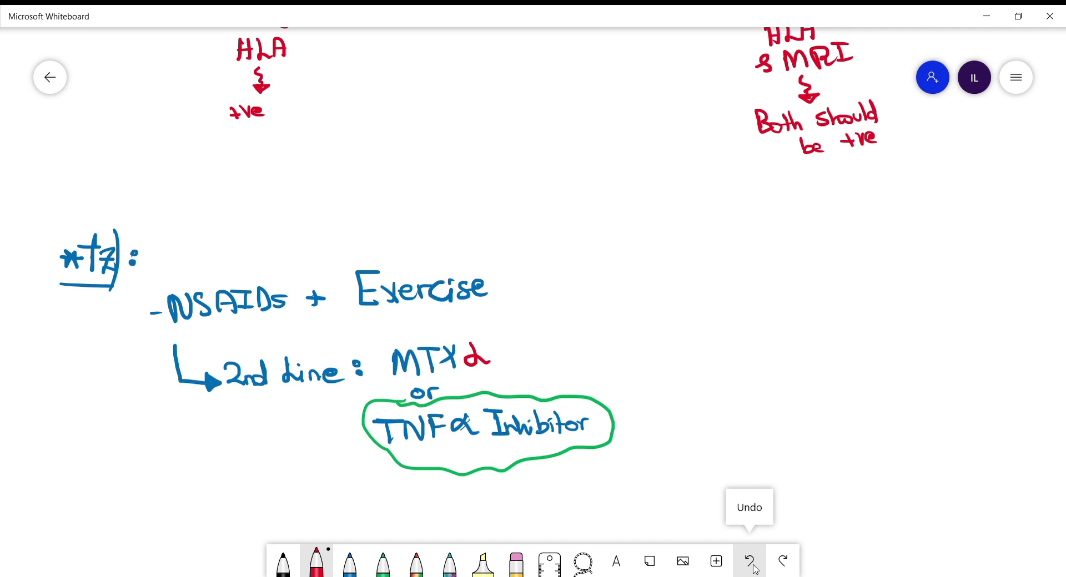